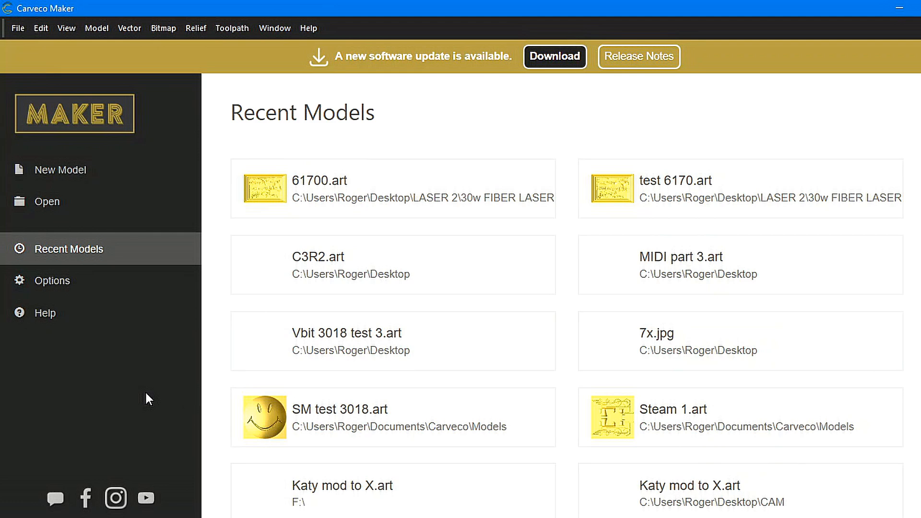
# - Start a new model and set its dimensions to 300 mm wide by 300 mm high
pyautogui.click(98, 169)
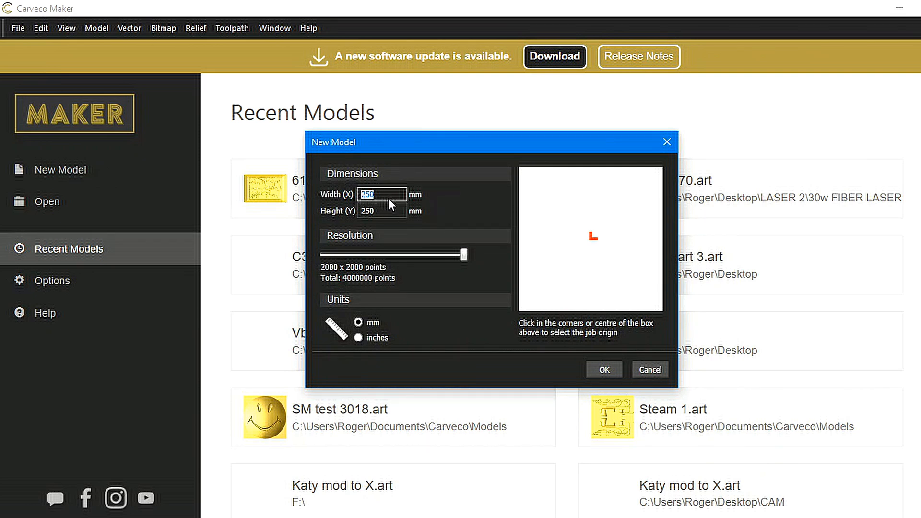
pyautogui.write('300')
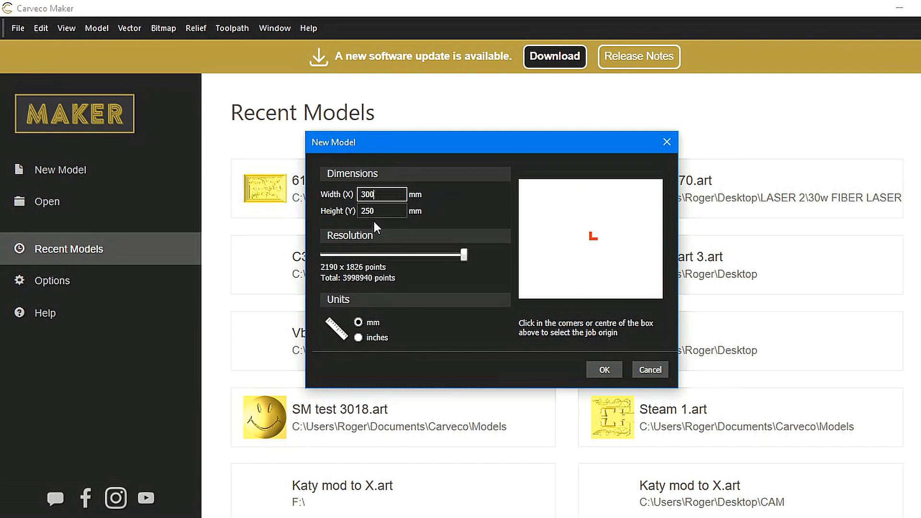
pyautogui.moveTo(379, 211); pyautogui.dragTo(354, 210)
pyautogui.write('300')
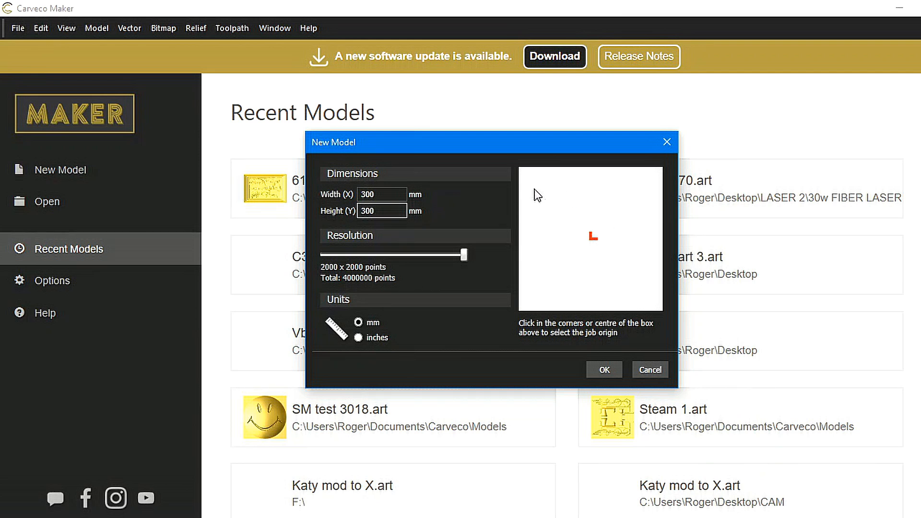
# - Try the job origin at the upper-left, upper-right and lower-right corners of the model, and at its centre
pyautogui.click(523, 170)
pyautogui.click(661, 168)
pyautogui.click(661, 309)
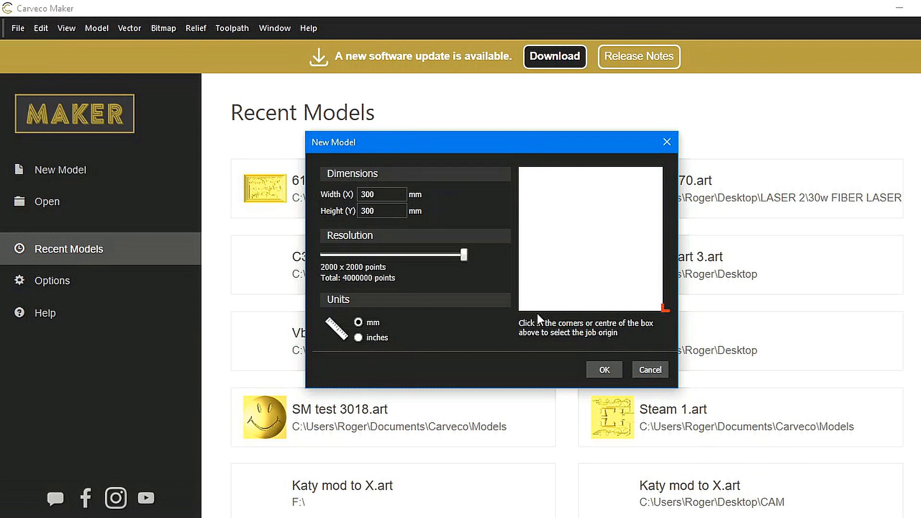
pyautogui.click(593, 239)
# - Place the job origin at the model's lower-left corner, keep the resolution at its 2000 x 2000 points maximum and create the model
pyautogui.click(517, 309)
pyautogui.moveTo(463, 255)
pyautogui.mouseDown()
pyautogui.moveTo(454, 255)
pyautogui.moveTo(474, 260)
pyautogui.mouseUp()
pyautogui.click(604, 370)
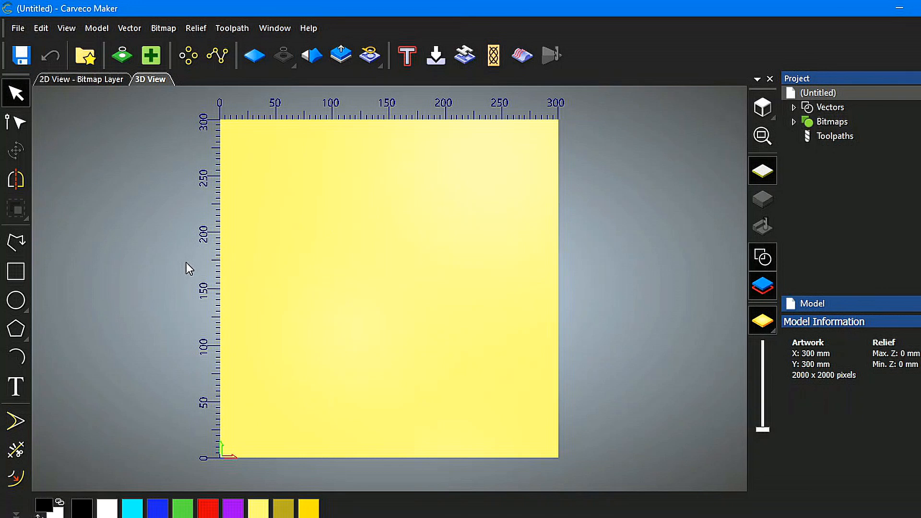
# - View the blank model in 2D and return to the 3D view
pyautogui.click(94, 79)
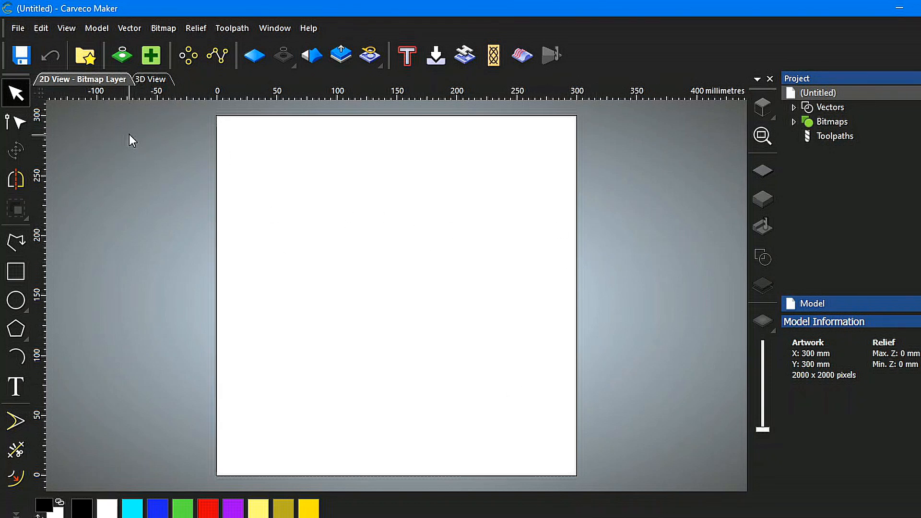
pyautogui.click(151, 78)
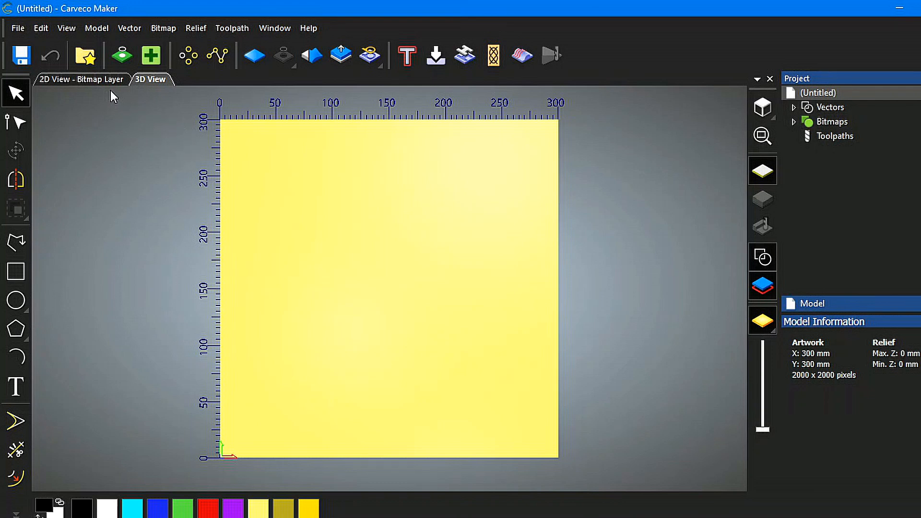
# - Open the Relief Clipart Library and browse the Reliefs collection from the Animals category through to Zodiac
pyautogui.click(90, 61)
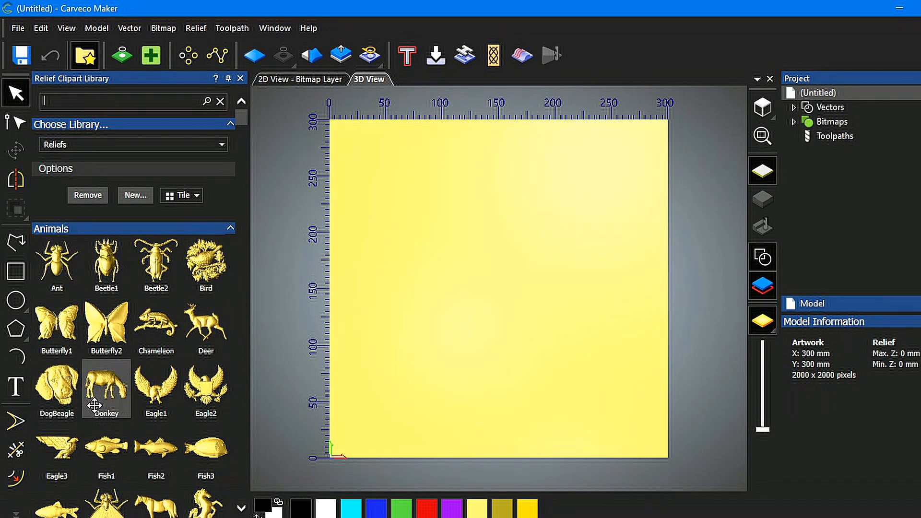
pyautogui.scroll(-1, 209, 383)
pyautogui.scroll(-8, 211, 384)
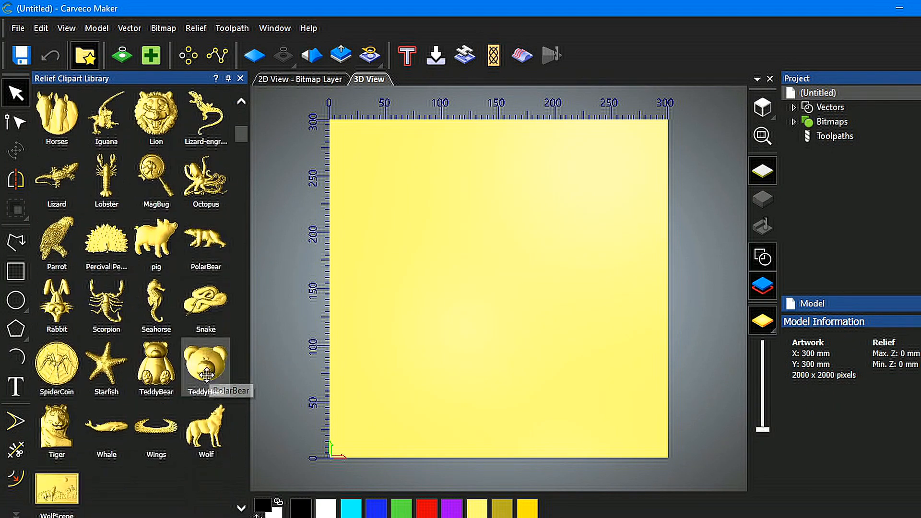
pyautogui.scroll(-5, 207, 375)
pyautogui.scroll(-3, 206, 375)
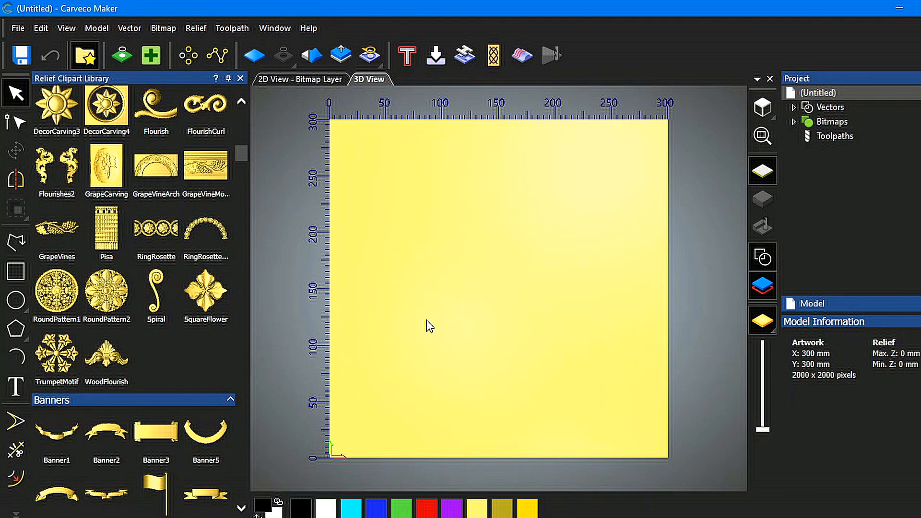
pyautogui.scroll(-6, 210, 304)
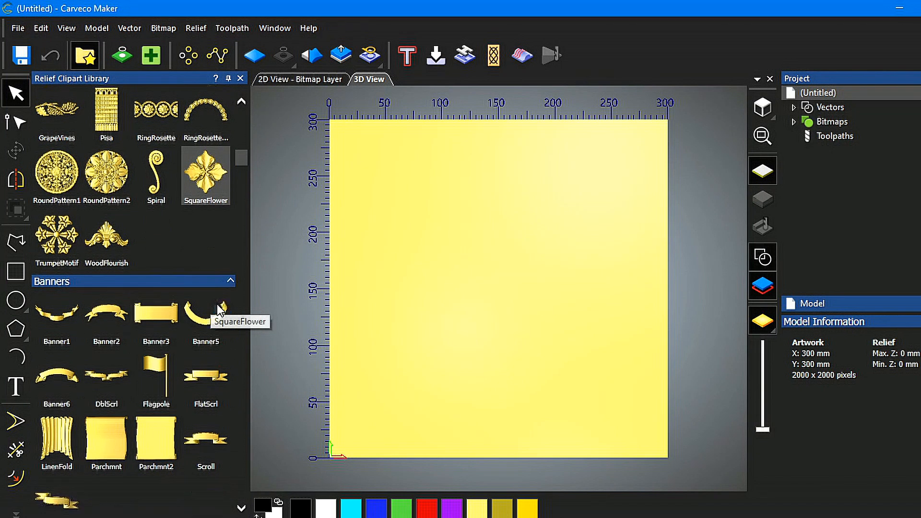
pyautogui.scroll(-8, 211, 303)
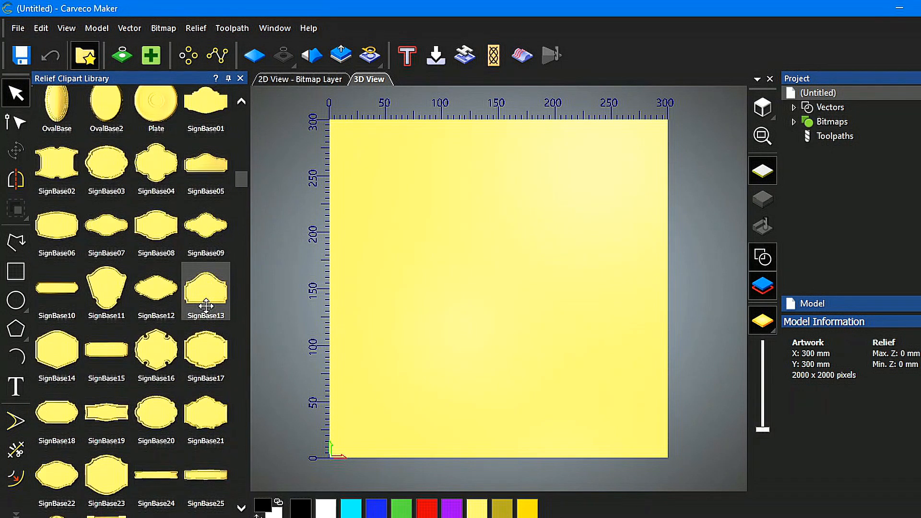
pyautogui.scroll(-5, 204, 308)
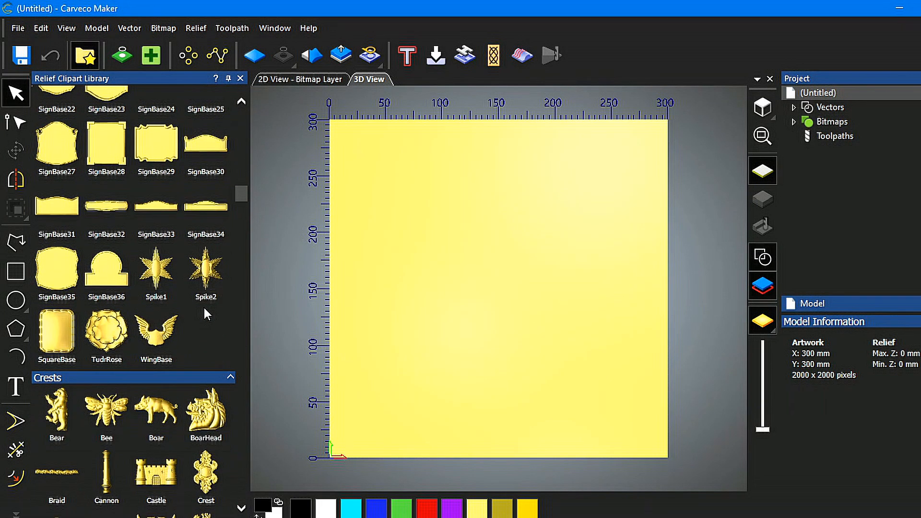
pyautogui.scroll(-5, 204, 310)
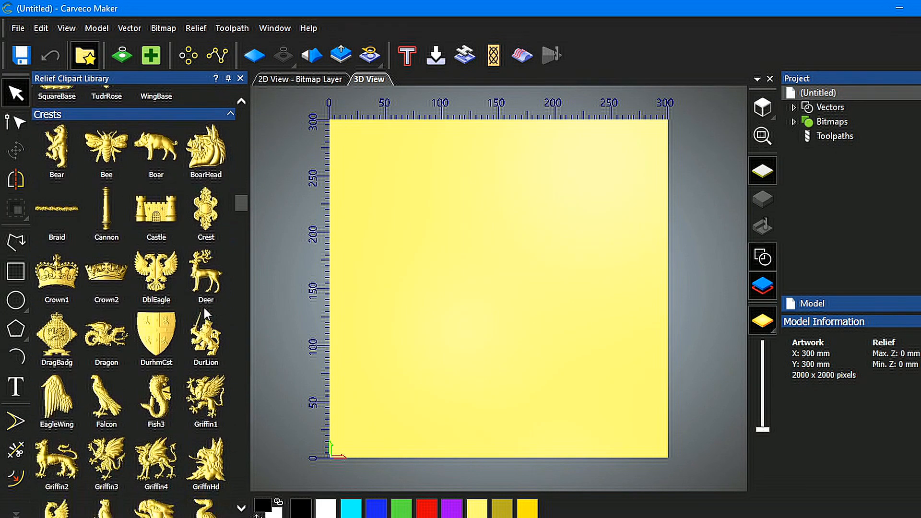
pyautogui.scroll(-6, 206, 313)
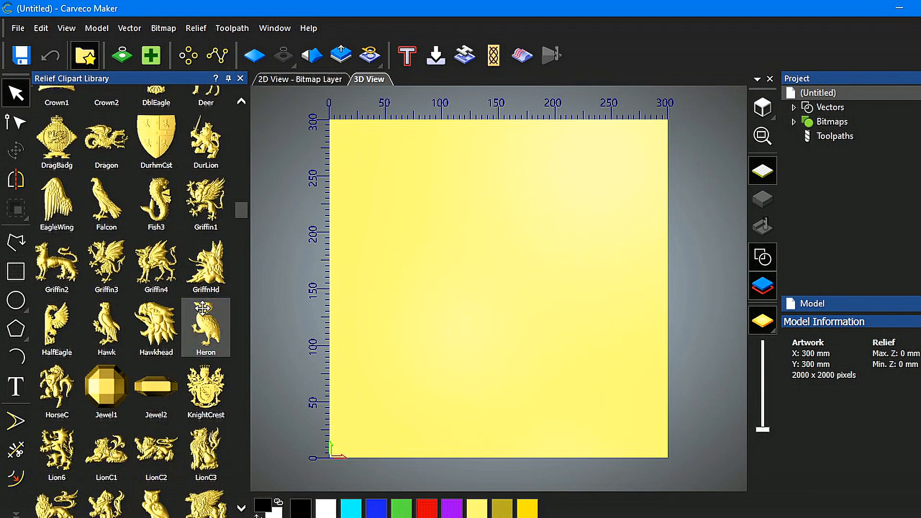
pyautogui.scroll(-6, 201, 310)
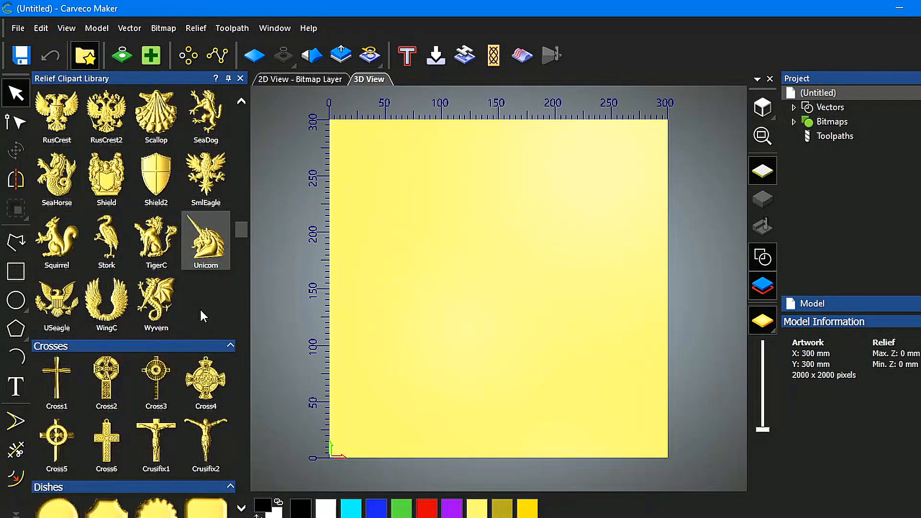
pyautogui.scroll(-6, 200, 310)
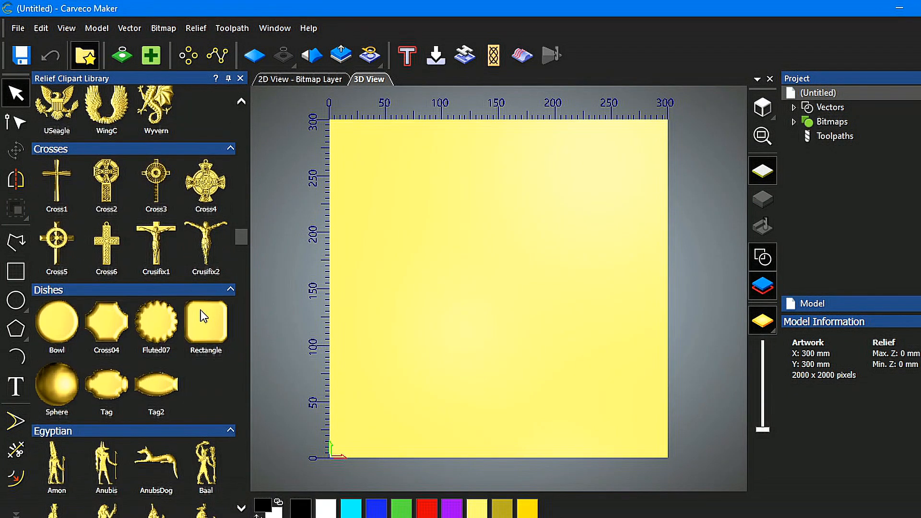
pyautogui.scroll(-6, 199, 312)
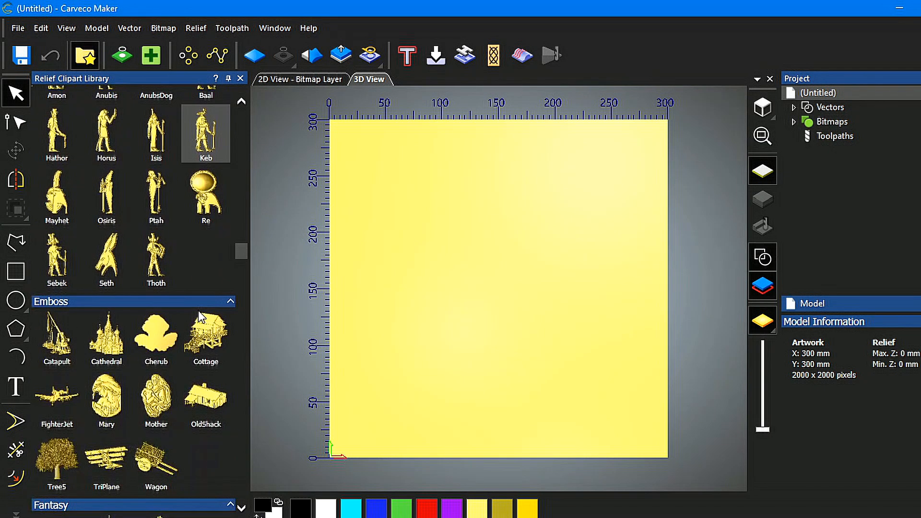
pyautogui.scroll(-6, 198, 313)
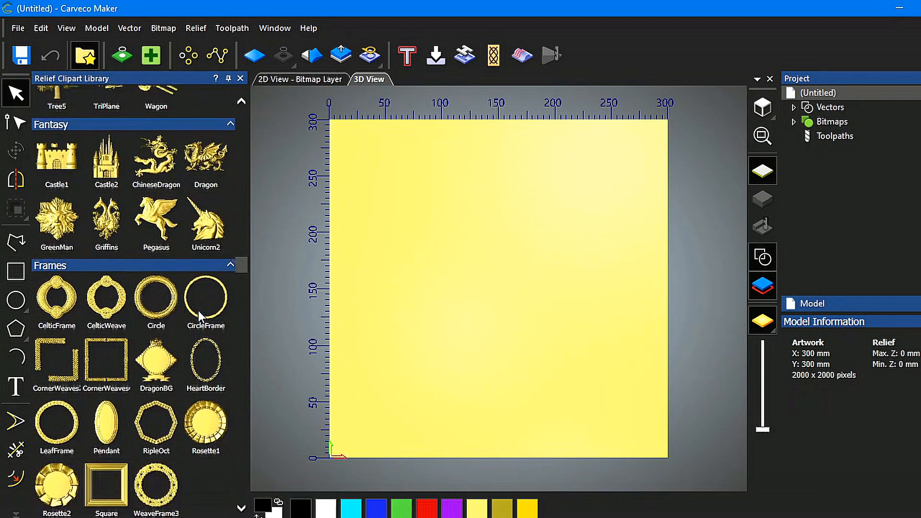
pyautogui.scroll(3, 197, 313)
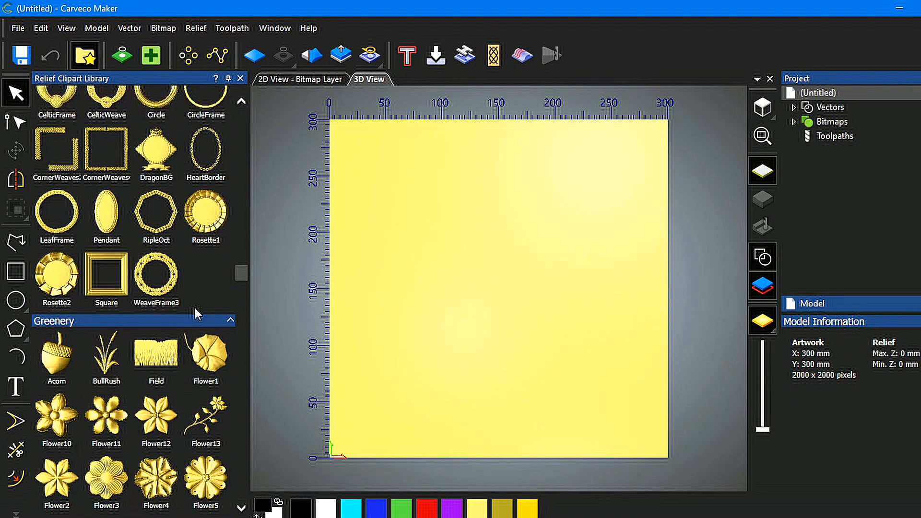
pyautogui.scroll(-5, 194, 311)
pyautogui.scroll(-6, 192, 311)
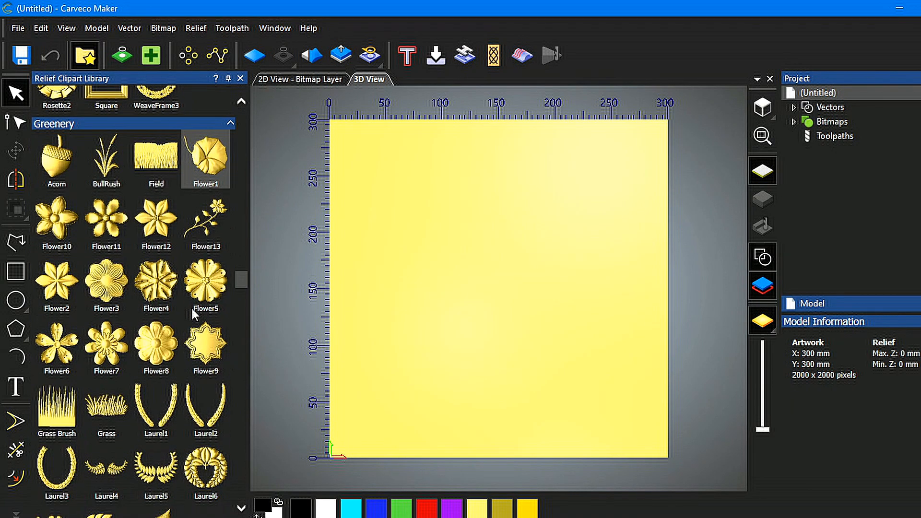
pyautogui.scroll(-10, 192, 309)
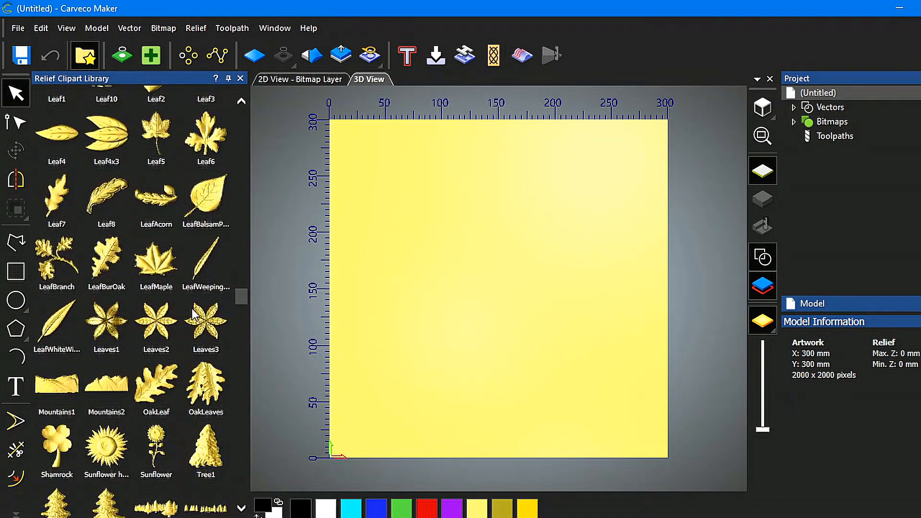
pyautogui.scroll(-8, 191, 311)
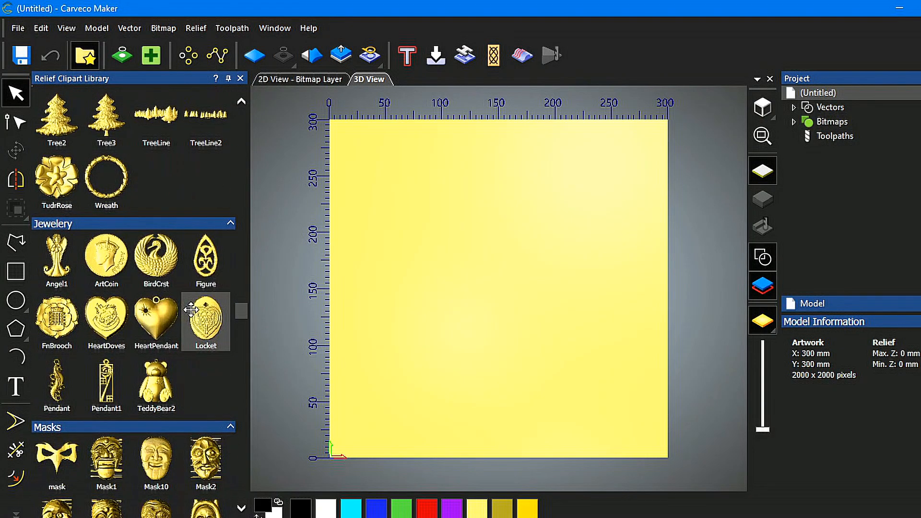
pyautogui.scroll(-10, 191, 310)
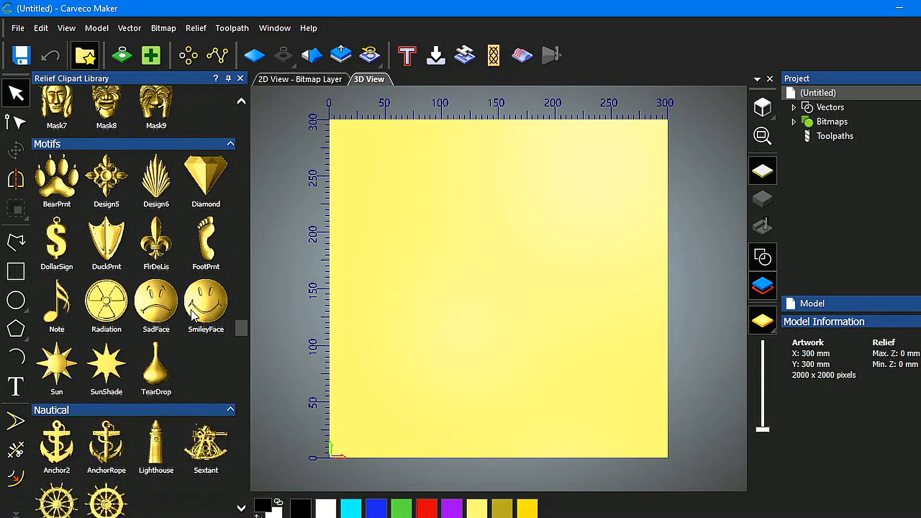
pyautogui.scroll(-10, 191, 310)
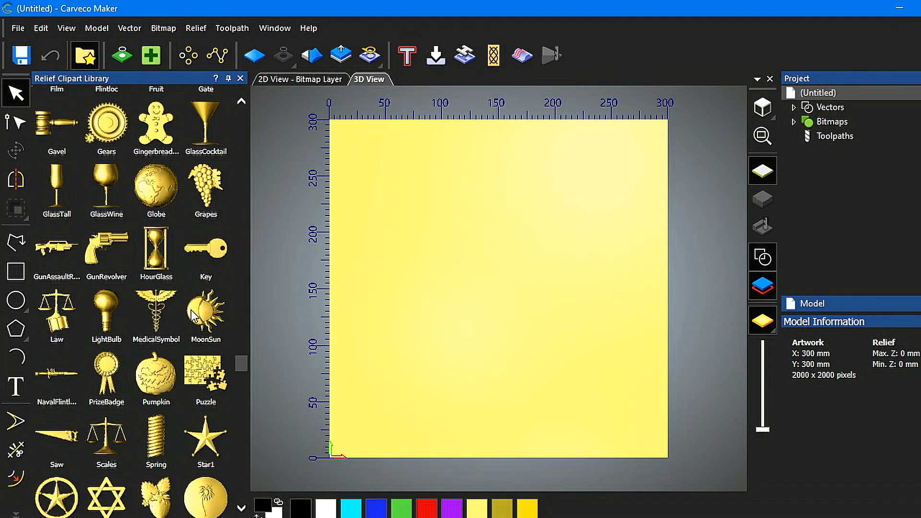
pyautogui.scroll(-9, 191, 314)
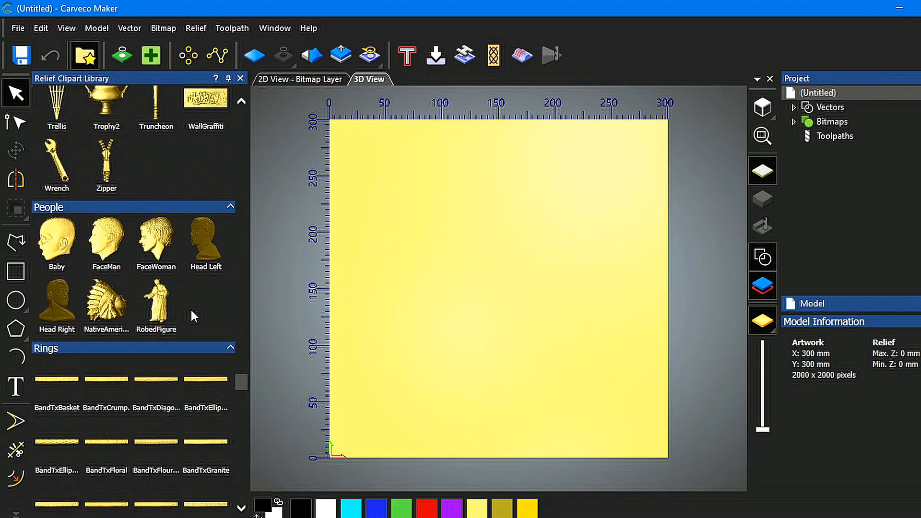
pyautogui.scroll(-8, 192, 312)
pyautogui.scroll(-8, 191, 317)
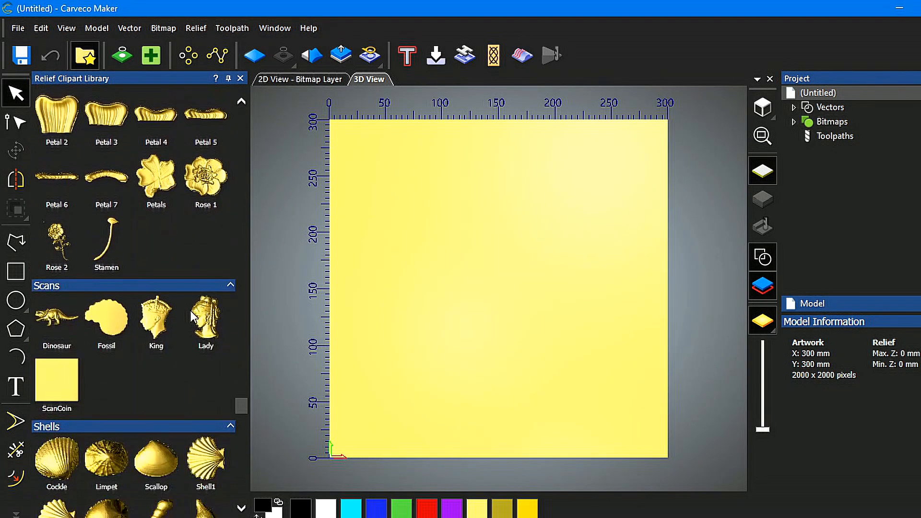
pyautogui.scroll(4, 202, 310)
pyautogui.scroll(-2, 186, 300)
pyautogui.scroll(-3, 186, 300)
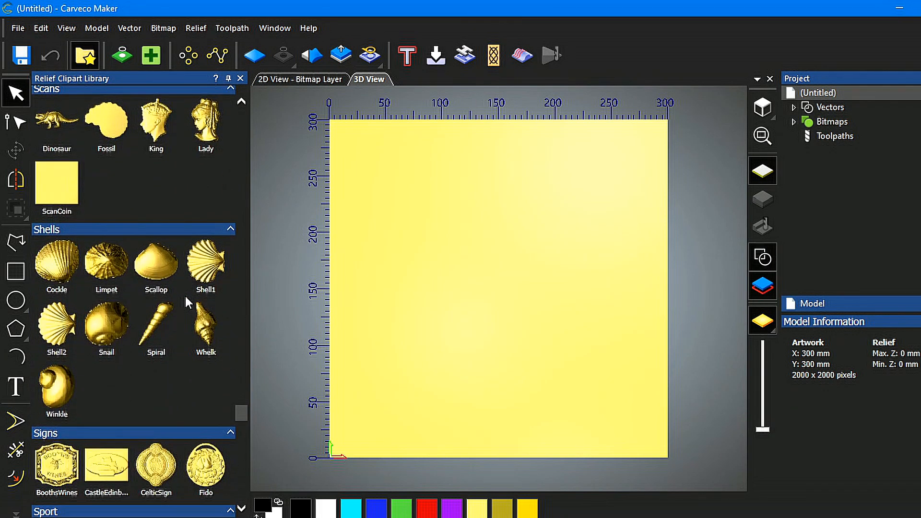
pyautogui.scroll(-7, 186, 296)
pyautogui.scroll(-5, 185, 295)
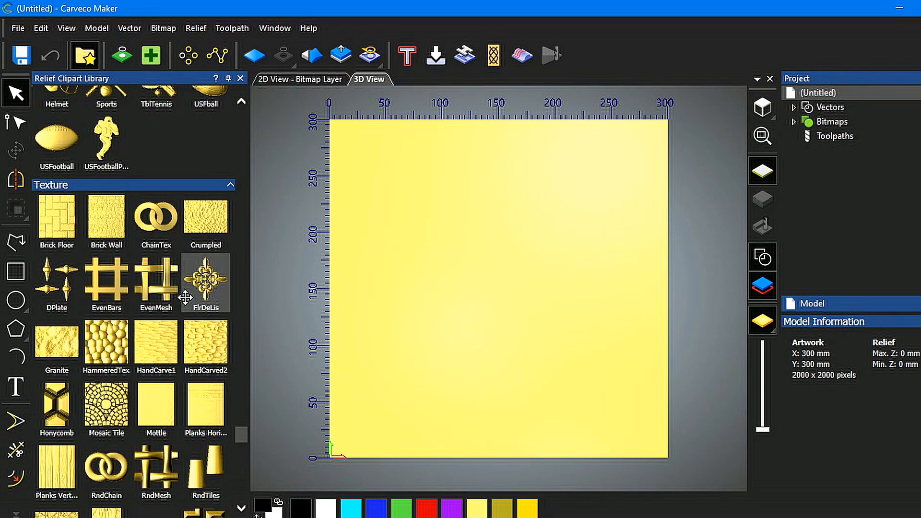
pyautogui.scroll(-3, 185, 298)
pyautogui.scroll(-6, 186, 301)
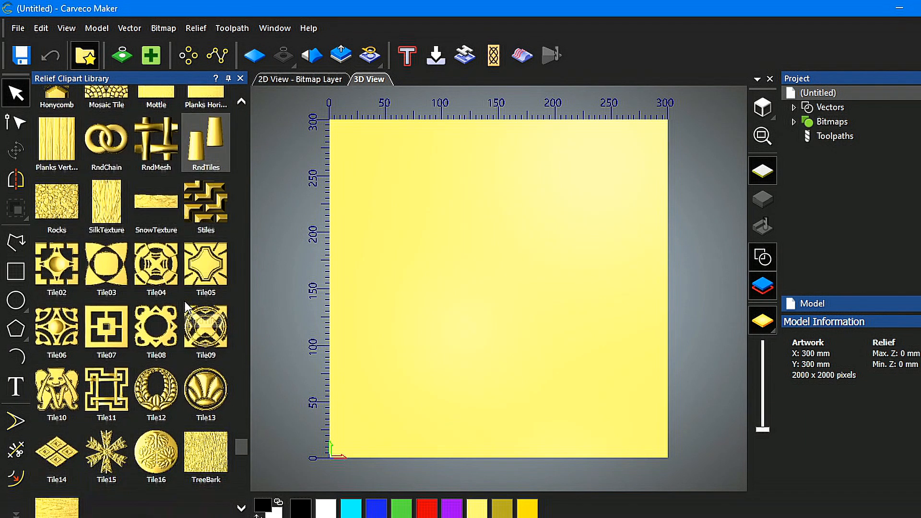
pyautogui.scroll(-3, 186, 301)
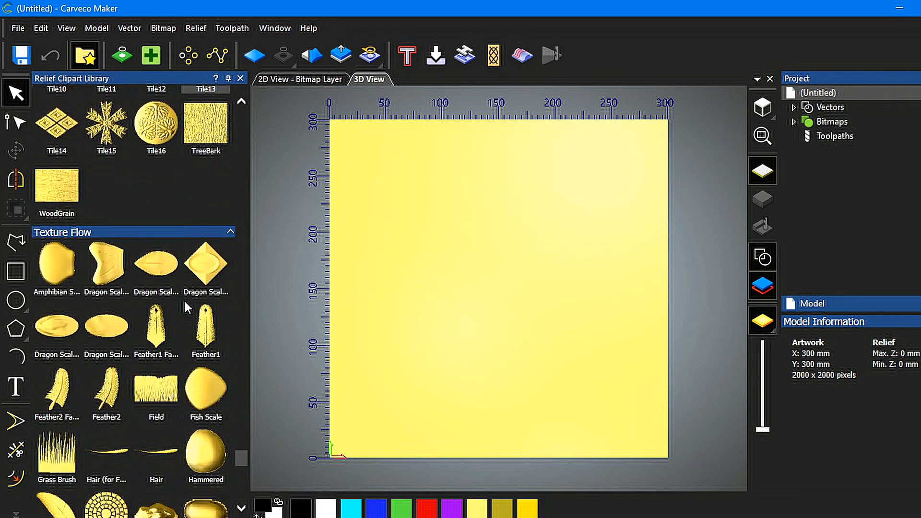
pyautogui.scroll(-5, 185, 301)
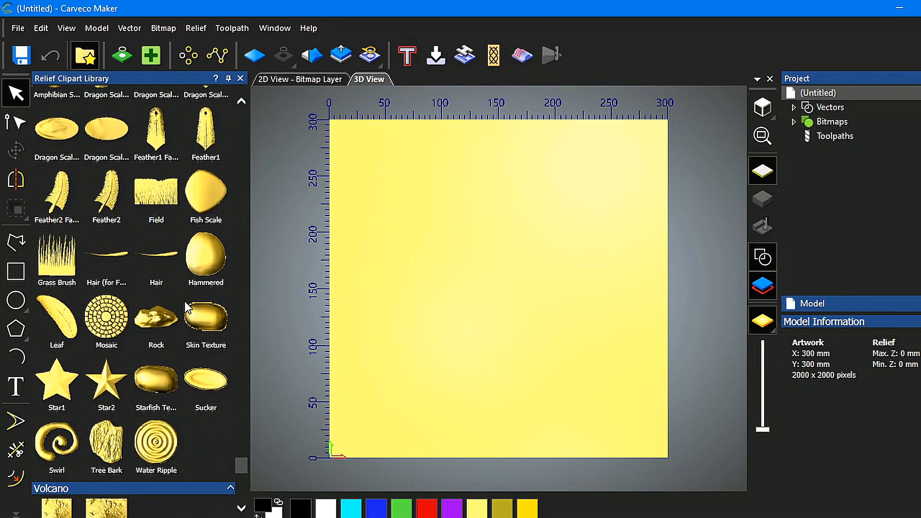
pyautogui.scroll(-8, 185, 302)
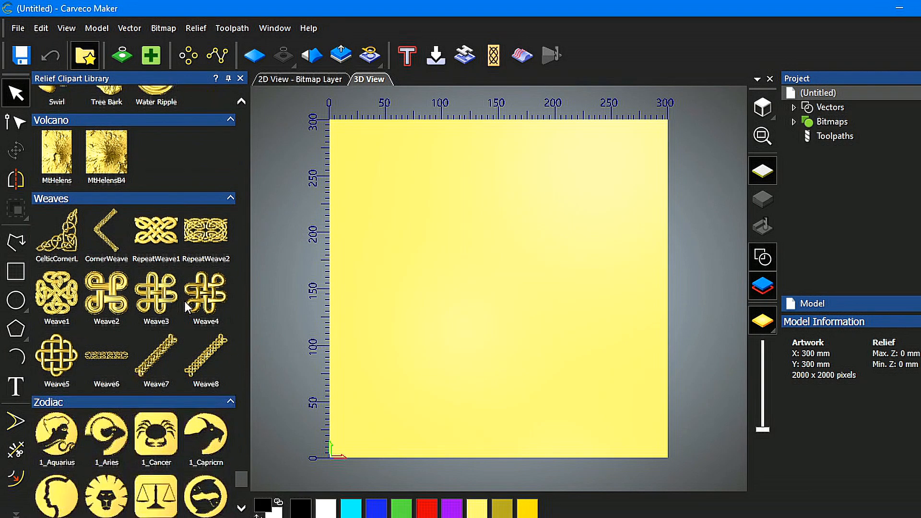
pyautogui.scroll(-1, 185, 302)
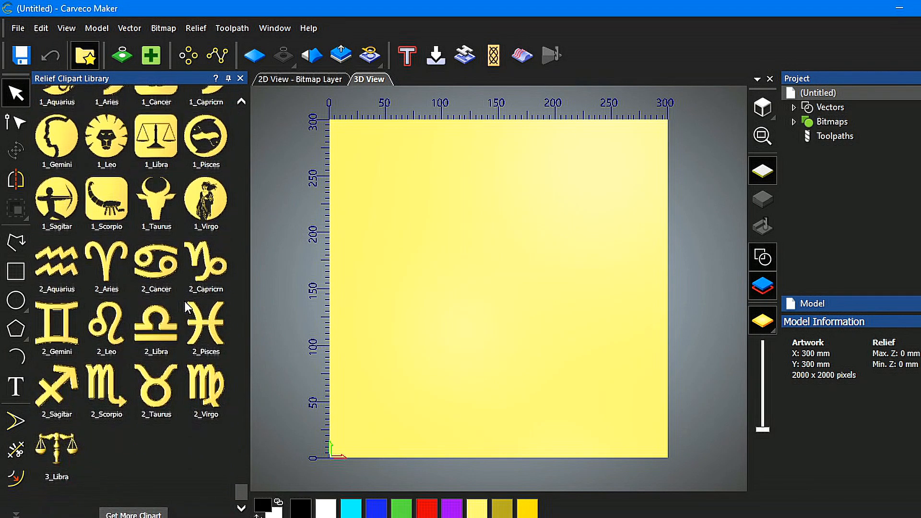
pyautogui.scroll(9, 185, 301)
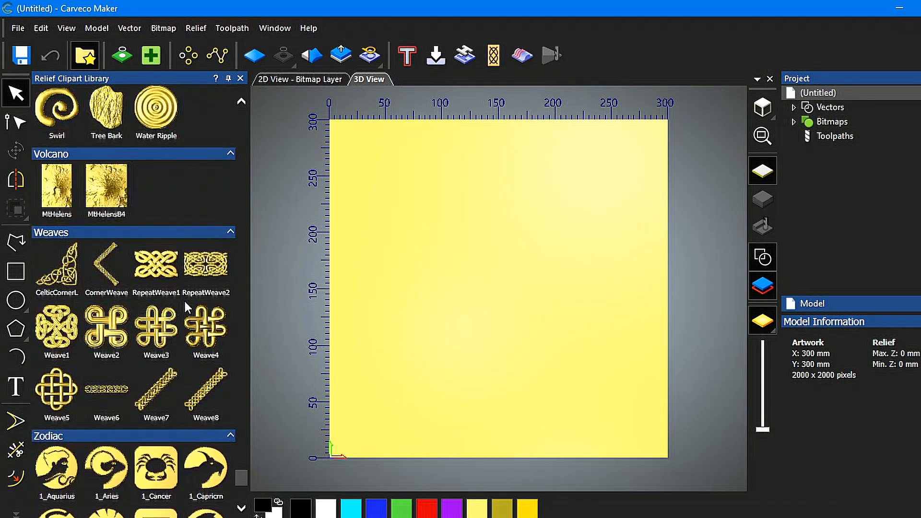
# - Place the Square relief from the Frames category near the middle of the model
pyautogui.scroll(8, 185, 307)
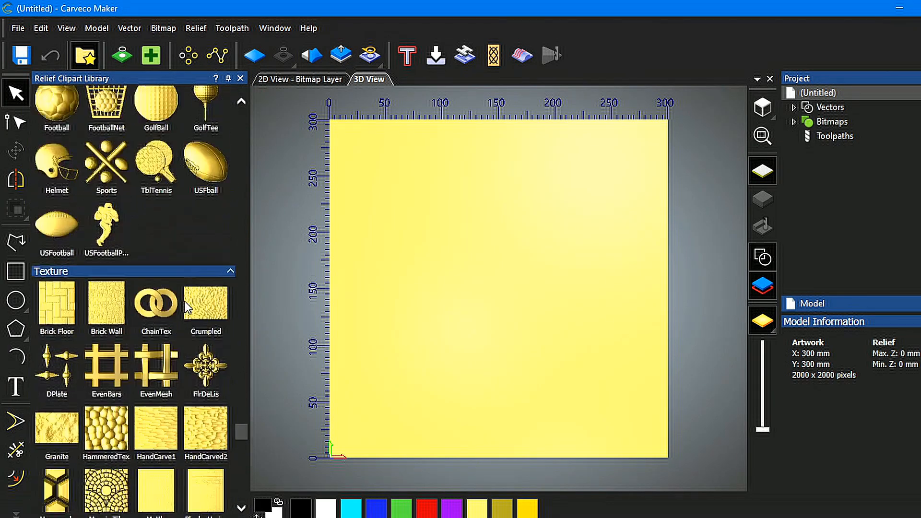
pyautogui.scroll(10, 185, 302)
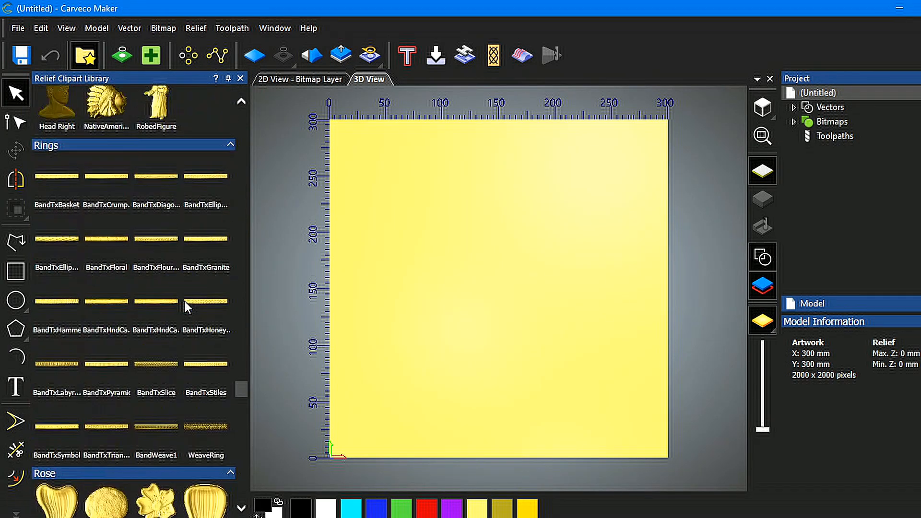
pyautogui.scroll(10, 185, 307)
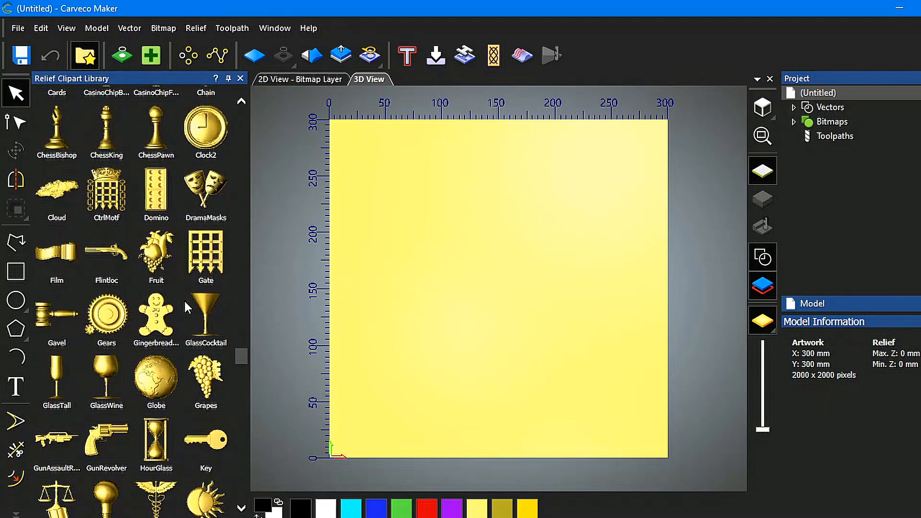
pyautogui.scroll(10, 186, 306)
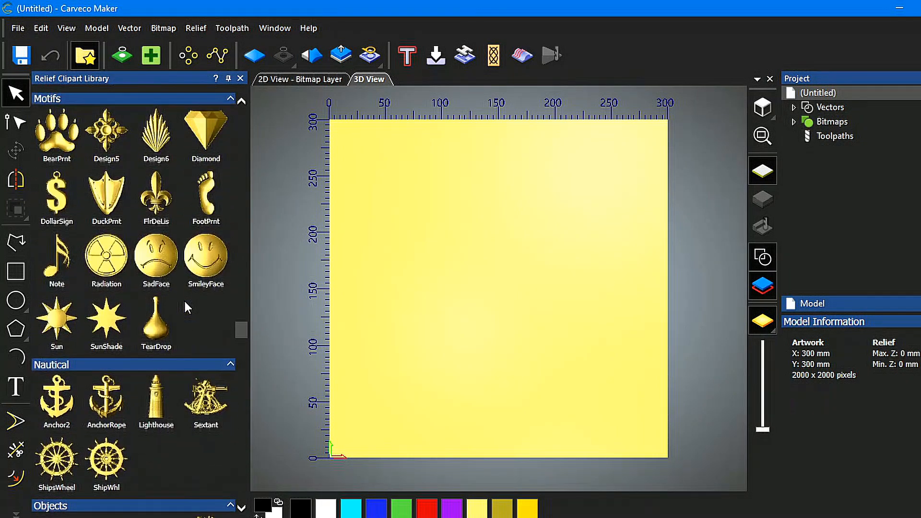
pyautogui.scroll(10, 185, 302)
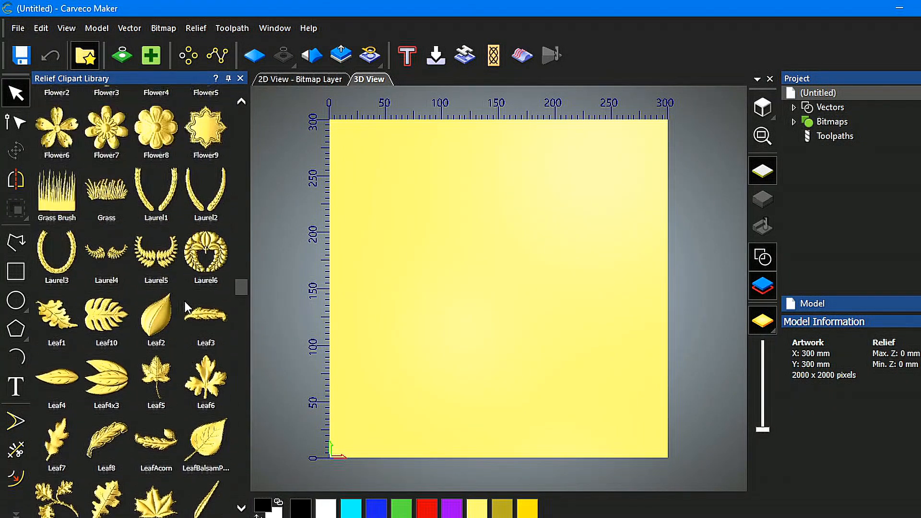
pyautogui.scroll(5, 185, 301)
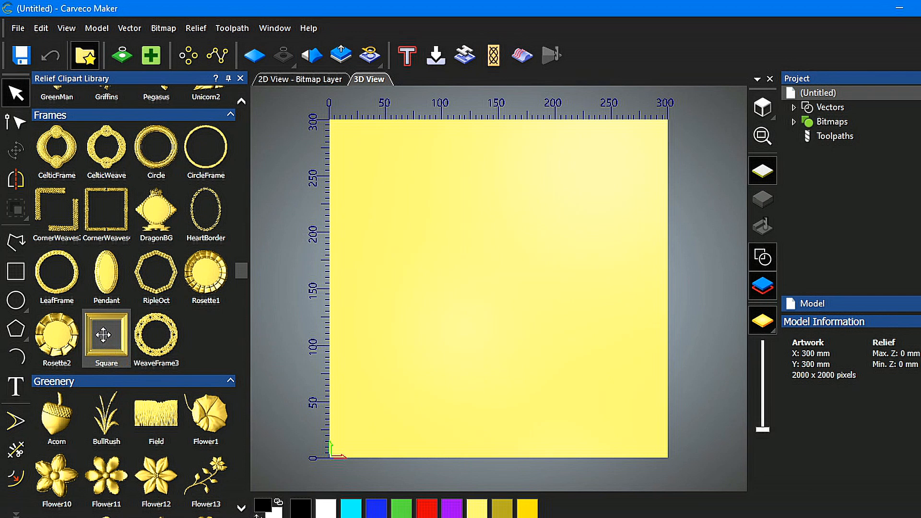
pyautogui.moveTo(104, 335); pyautogui.dragTo(492, 282)
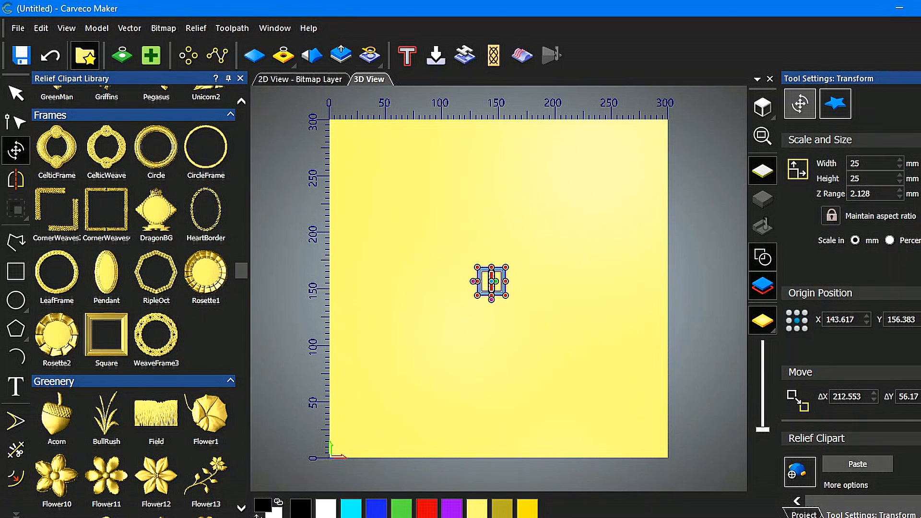
# - Scale the square frame proportionally to a width of 300 mm
pyautogui.doubleClick(877, 163)
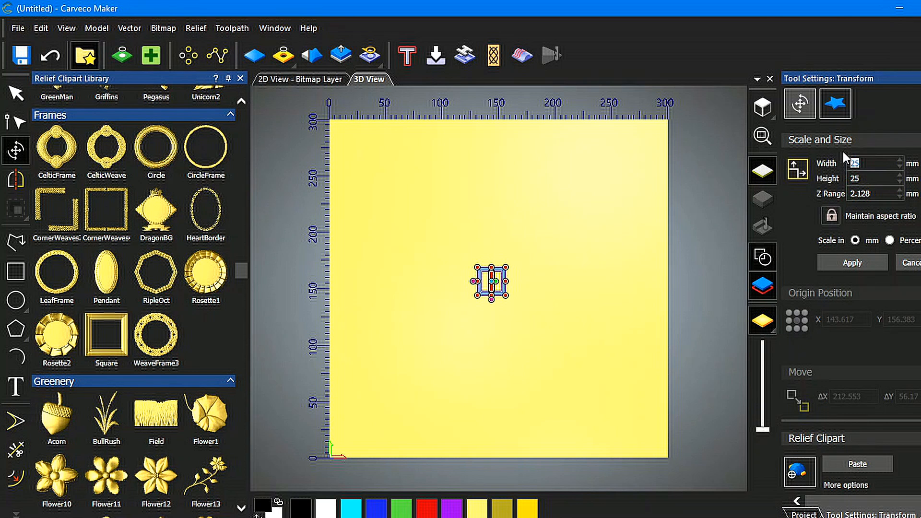
pyautogui.write('300')
pyautogui.click(854, 263)
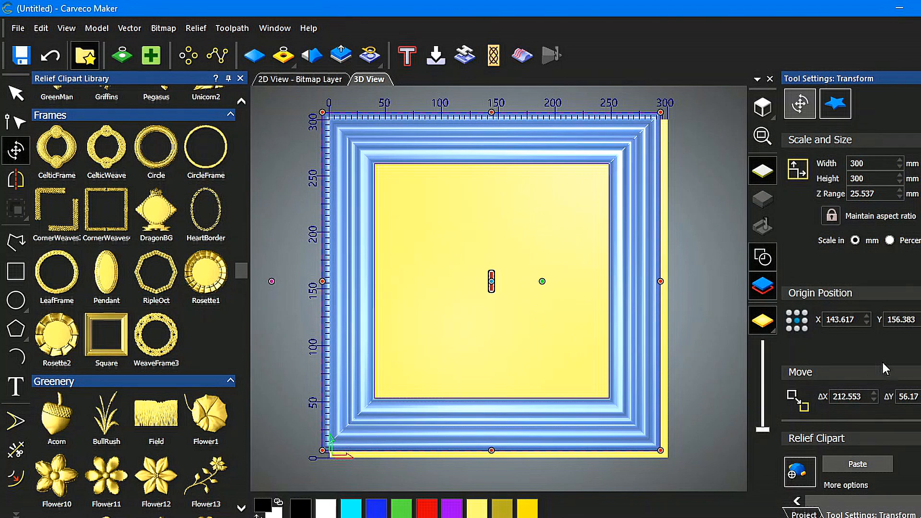
# - Centre the square frame on the model by setting its origin position to X 150 and Y 150 mm
pyautogui.moveTo(858, 320); pyautogui.dragTo(826, 323)
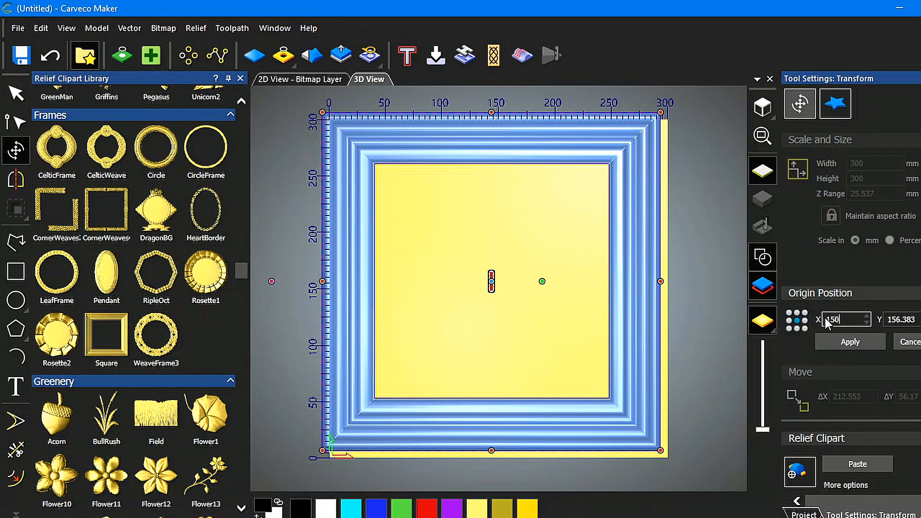
pyautogui.write('150')
pyautogui.press('Tab')
pyautogui.moveTo(917, 319); pyautogui.dragTo(891, 321)
pyautogui.click(860, 343)
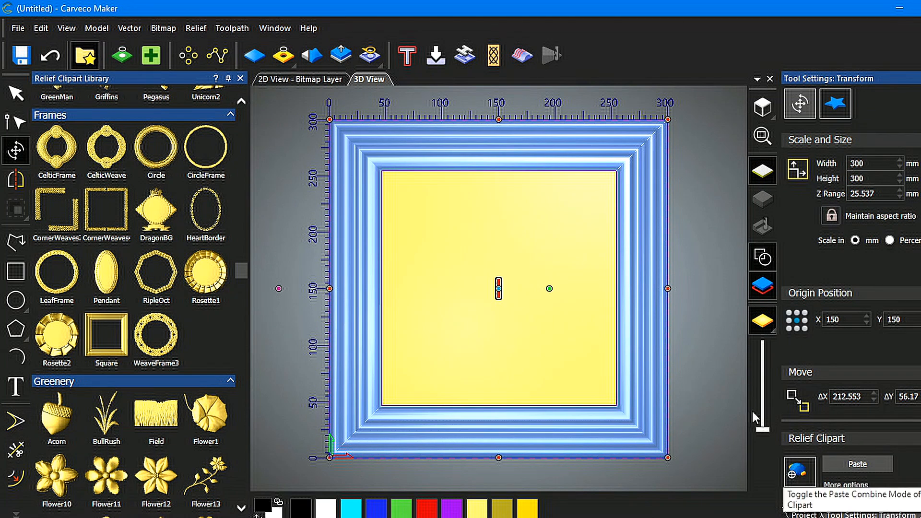
# - Paste the centred frame clipart into the relief and check its 3D shape
pyautogui.click(865, 464)
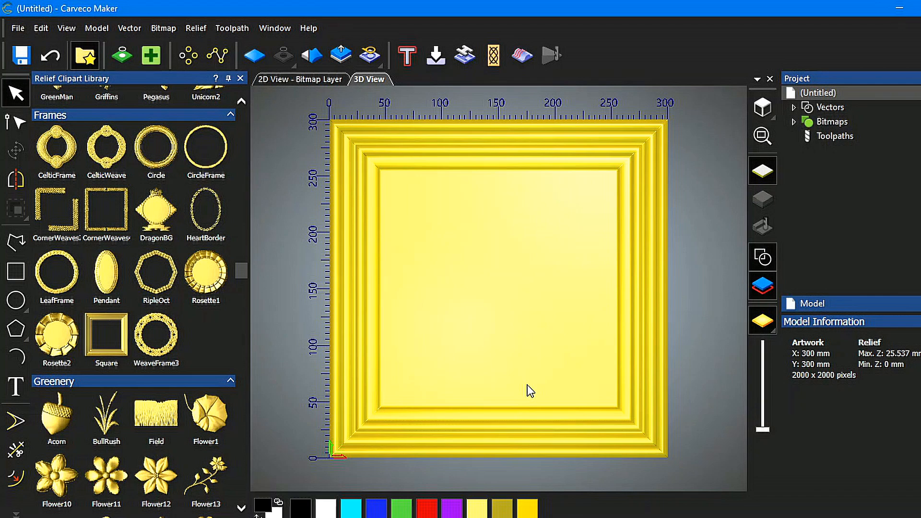
pyautogui.moveTo(528, 385); pyautogui.dragTo(495, 384)
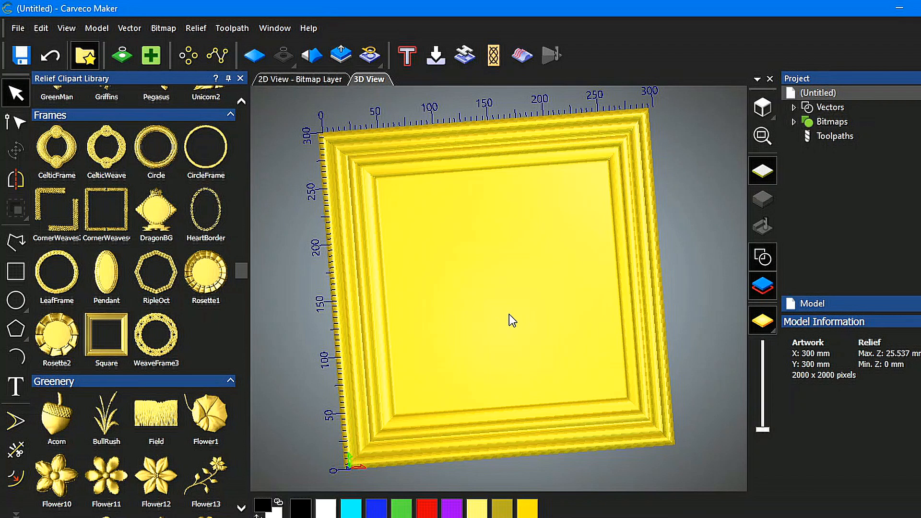
pyautogui.moveTo(509, 315)
pyautogui.mouseDown()
pyautogui.moveTo(500, 249)
pyautogui.moveTo(459, 344)
pyautogui.moveTo(560, 340)
pyautogui.moveTo(525, 304)
pyautogui.moveTo(515, 324)
pyautogui.mouseUp()
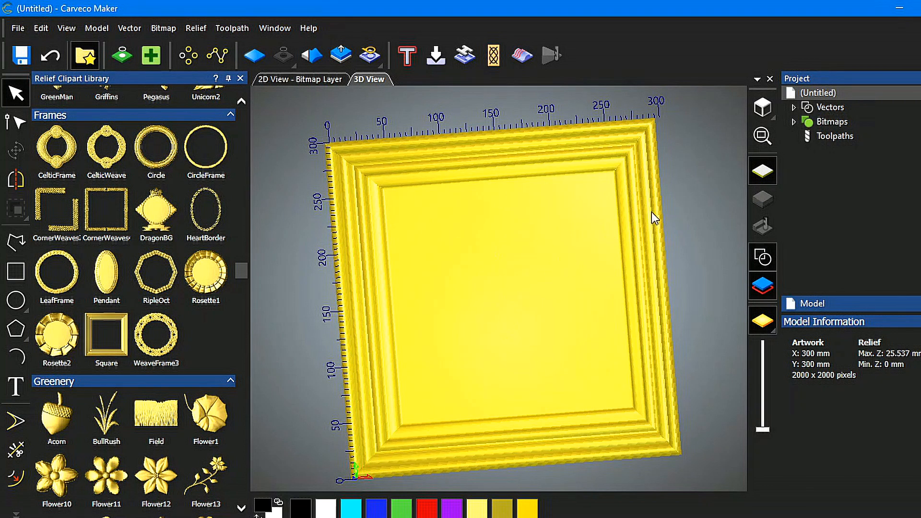
pyautogui.click(773, 116)
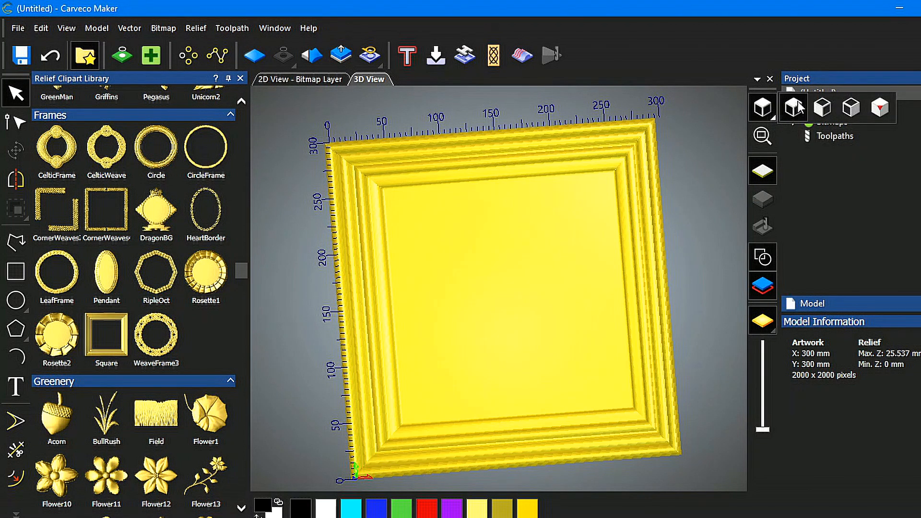
pyautogui.click(794, 107)
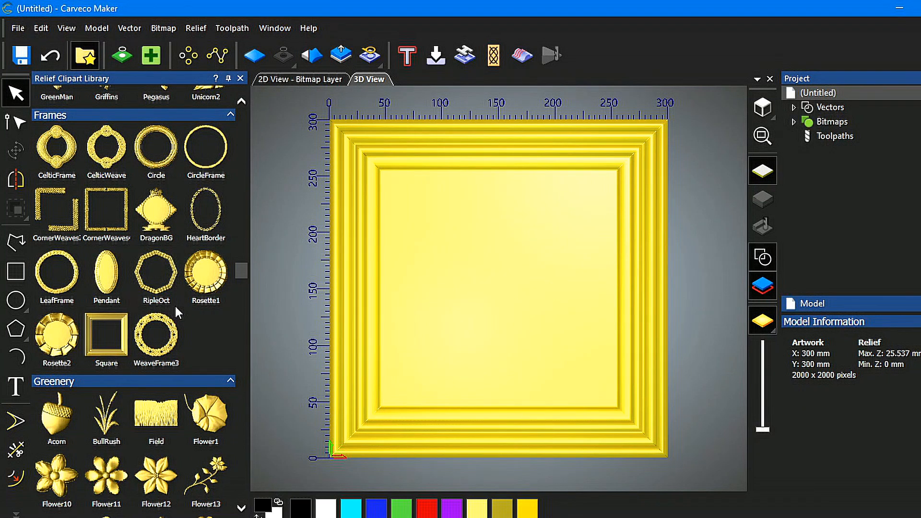
# - Add the ChineseDragon relief from the Fantasy category, shrink it to about 232 x 224 mm and centre it inside the frame
pyautogui.scroll(6, 174, 307)
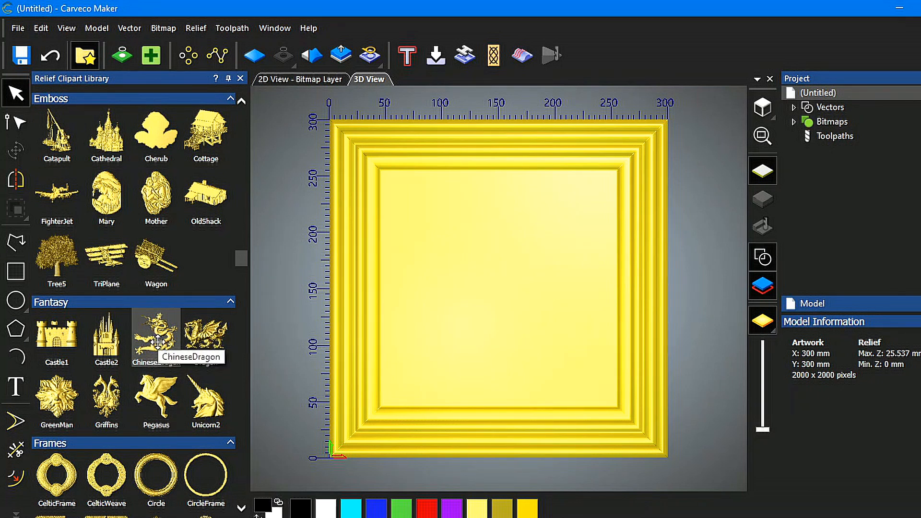
pyautogui.moveTo(159, 341); pyautogui.dragTo(498, 284)
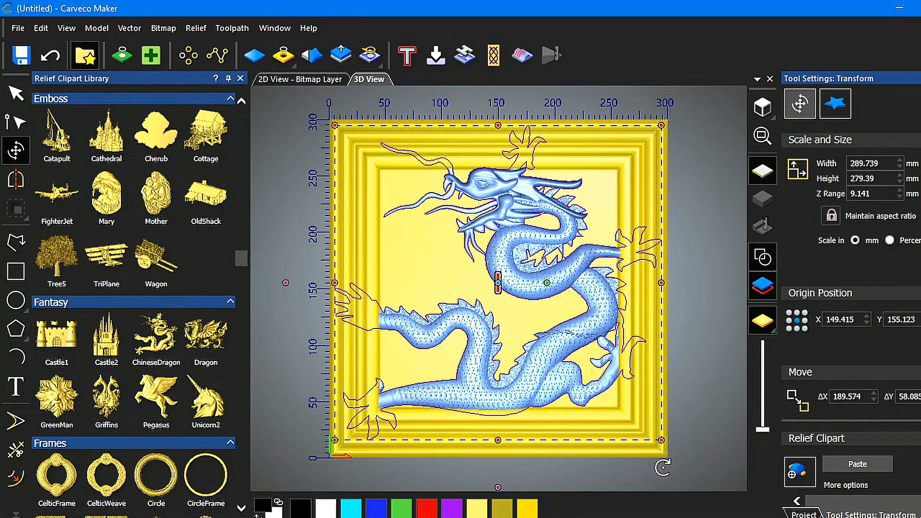
pyautogui.moveTo(659, 438); pyautogui.dragTo(600, 372)
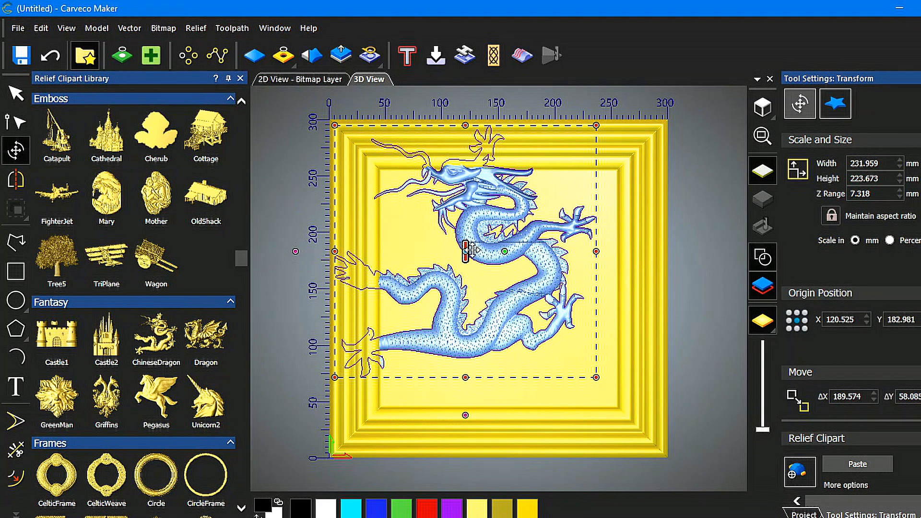
pyautogui.moveTo(472, 249); pyautogui.dragTo(504, 281)
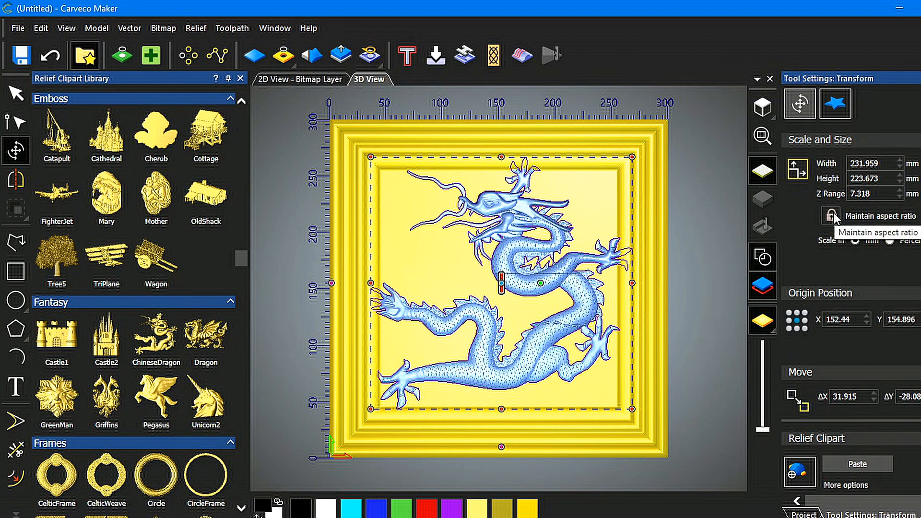
# - Release the dragon's aspect ratio lock and set its Z range to 9 mm
pyautogui.click(874, 195)
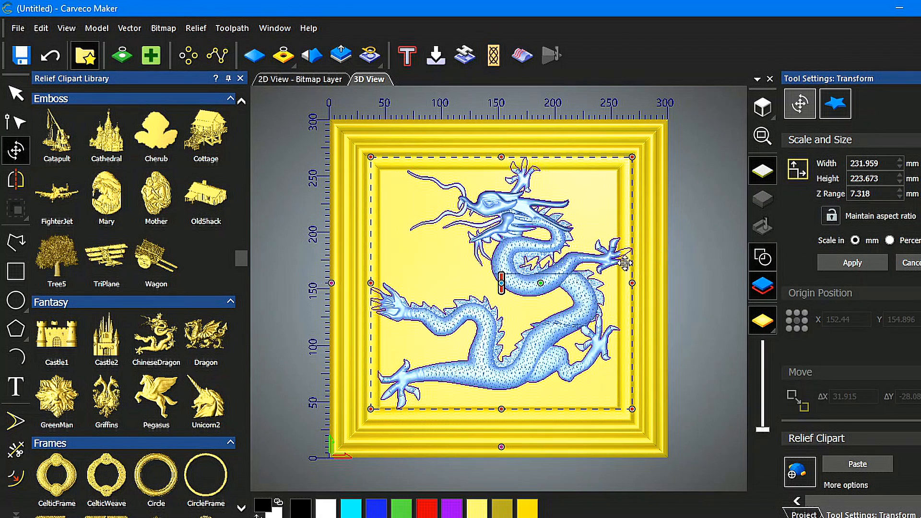
pyautogui.scroll(3, 625, 263)
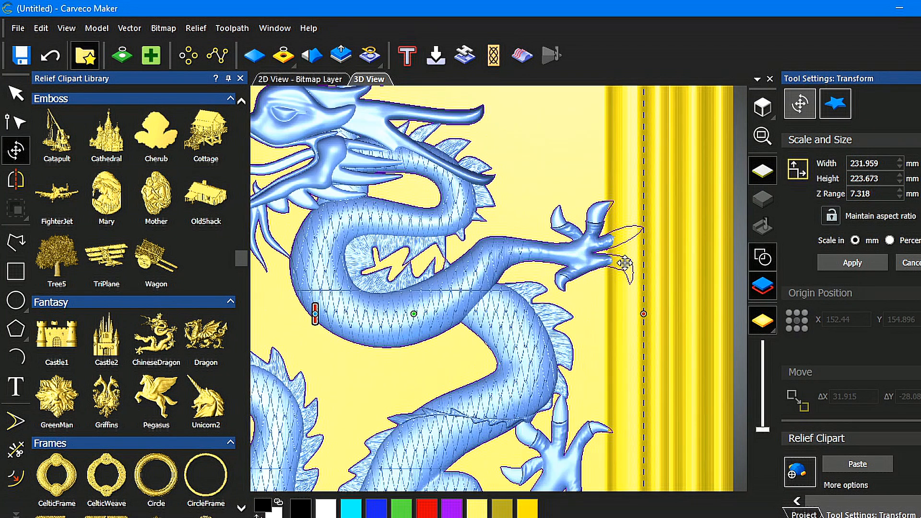
pyautogui.scroll(2, 625, 263)
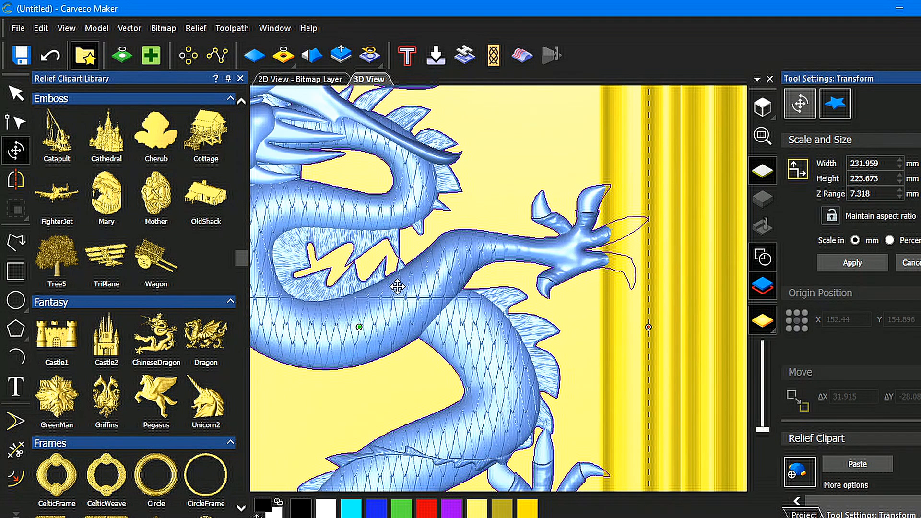
pyautogui.click(879, 193)
pyautogui.moveTo(858, 192); pyautogui.dragTo(848, 191)
pyautogui.write('9.')
pyautogui.click(854, 263)
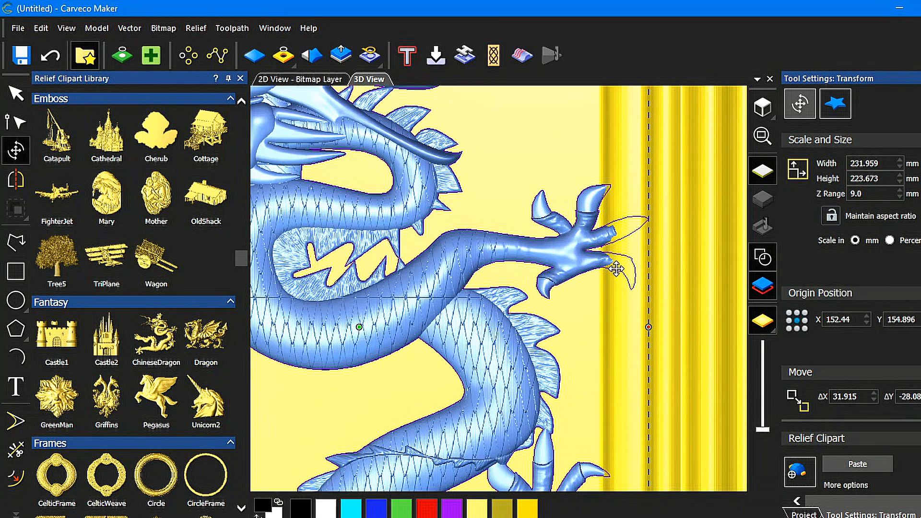
# - Examine the dragon's claws on both sides where they overlap the frame's inner edge
pyautogui.scroll(-5, 603, 258)
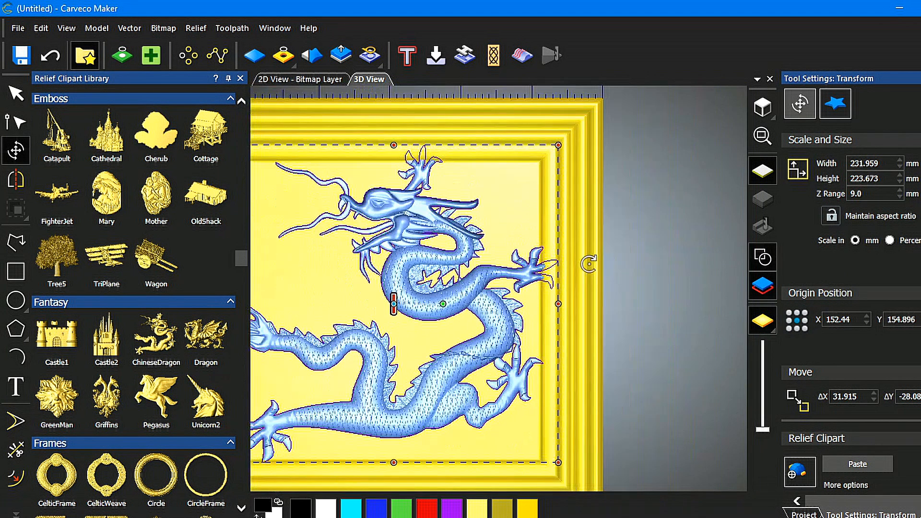
pyautogui.scroll(-2, 365, 267)
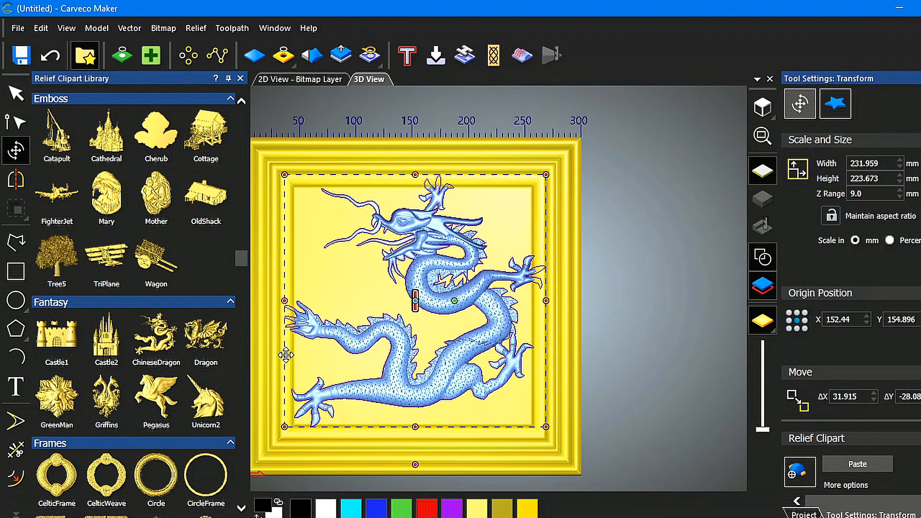
pyautogui.scroll(6, 288, 336)
pyautogui.scroll(3, 293, 332)
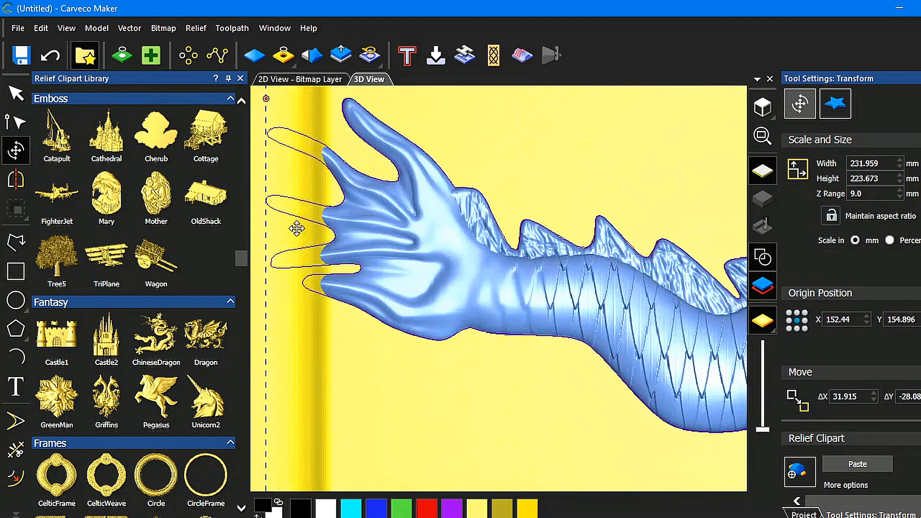
pyautogui.scroll(-3, 312, 247)
pyautogui.scroll(-2, 311, 247)
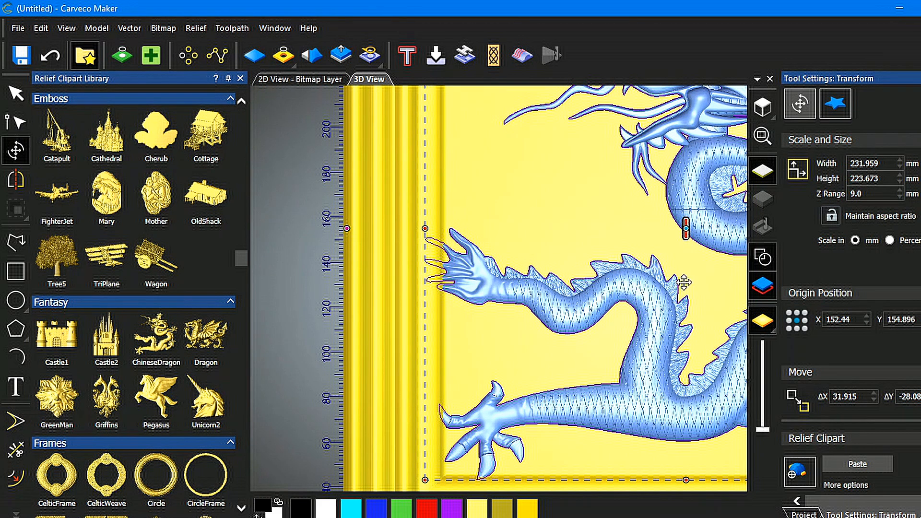
pyautogui.scroll(-1, 670, 284)
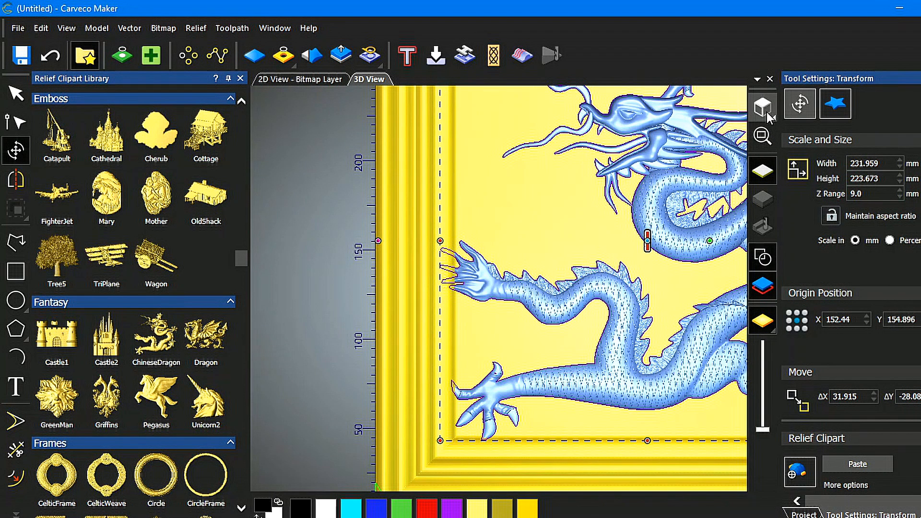
pyautogui.moveTo(768, 114)
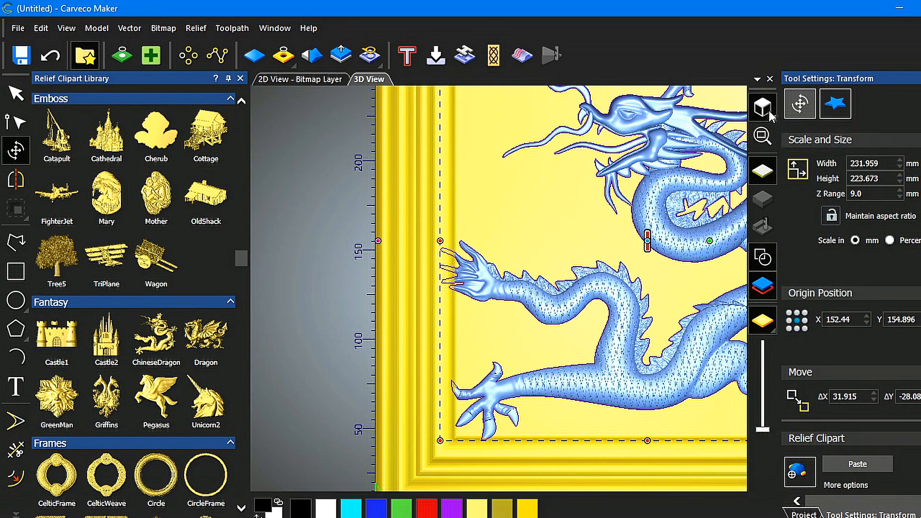
pyautogui.click(794, 111)
pyautogui.scroll(2, 578, 253)
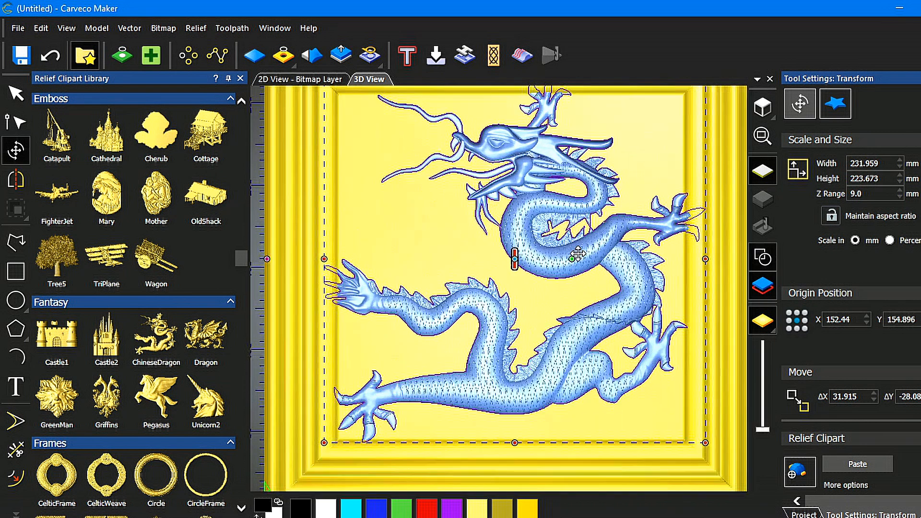
pyautogui.scroll(-2, 578, 253)
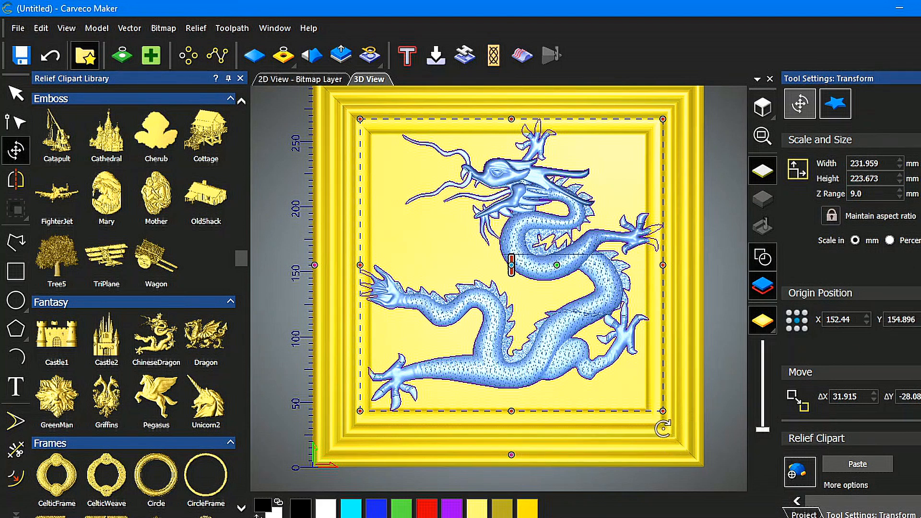
# - Shrink the dragon proportionally to about 219 x 211 mm and re-centre it in the frame at about X 150, Y 149 mm
pyautogui.moveTo(664, 414); pyautogui.dragTo(647, 394)
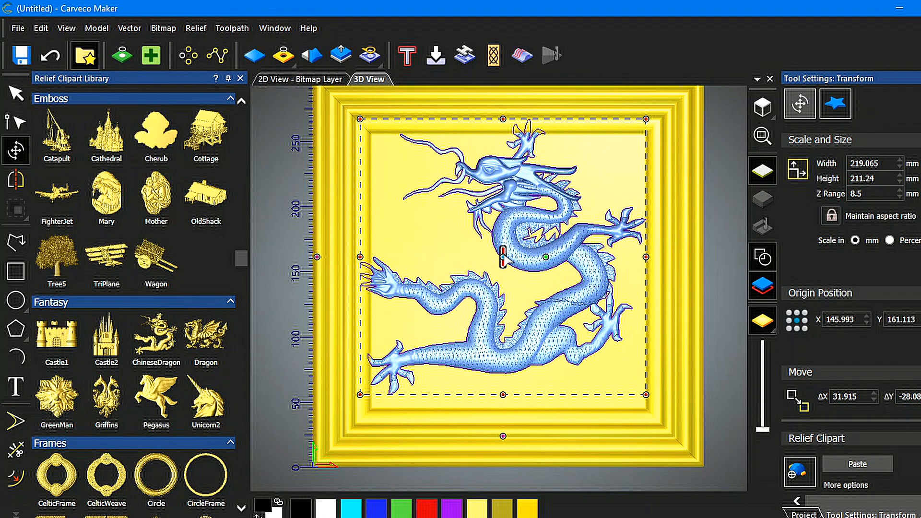
pyautogui.moveTo(509, 257); pyautogui.dragTo(514, 272)
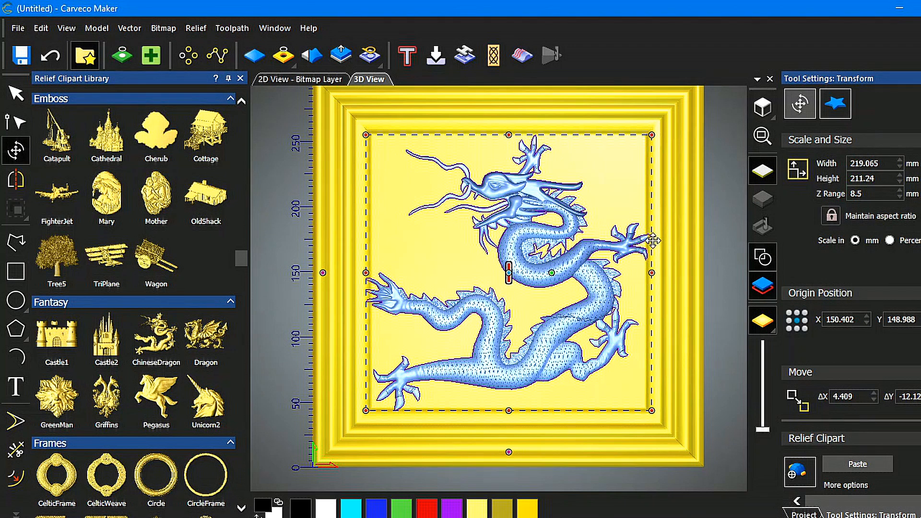
pyautogui.scroll(5, 648, 242)
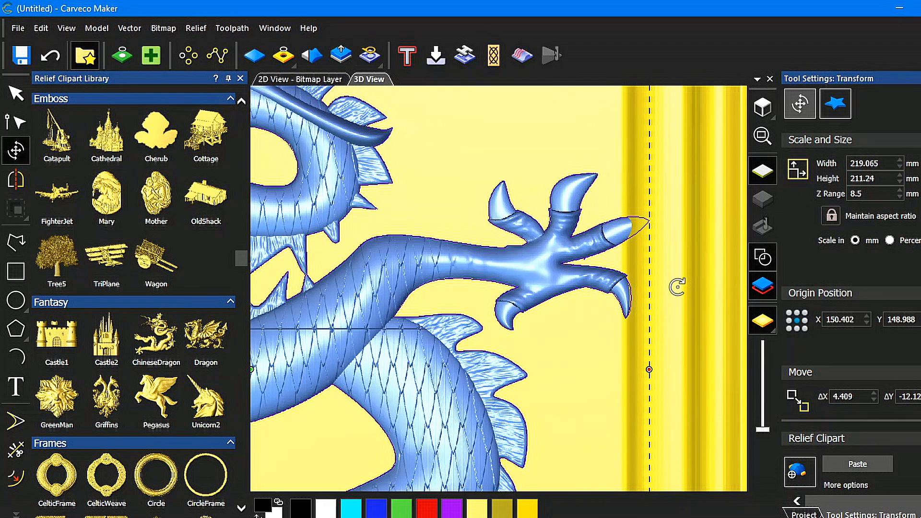
# - Examine the resized dragon's claws and tail against the frame's inner edges on both sides
pyautogui.scroll(-5, 650, 258)
pyautogui.scroll(-1, 400, 336)
pyautogui.scroll(4, 360, 322)
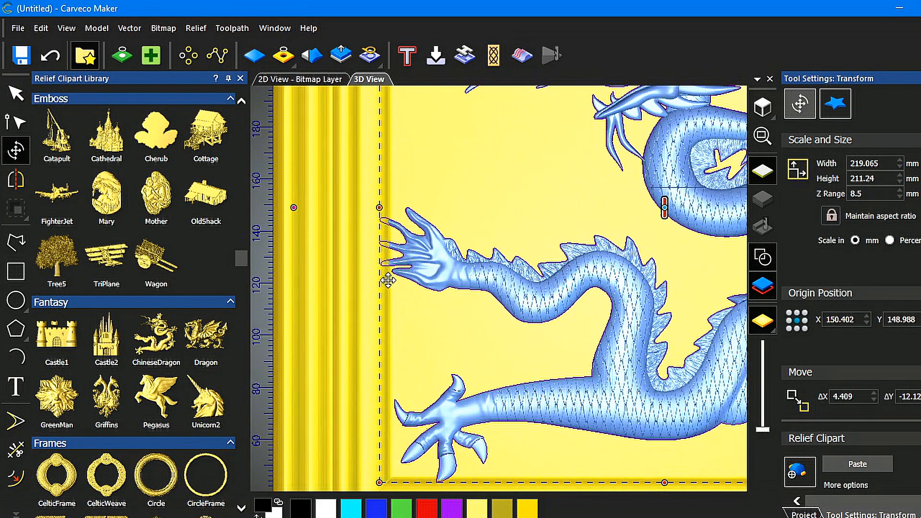
pyautogui.scroll(-1, 388, 280)
pyautogui.scroll(-1, 396, 273)
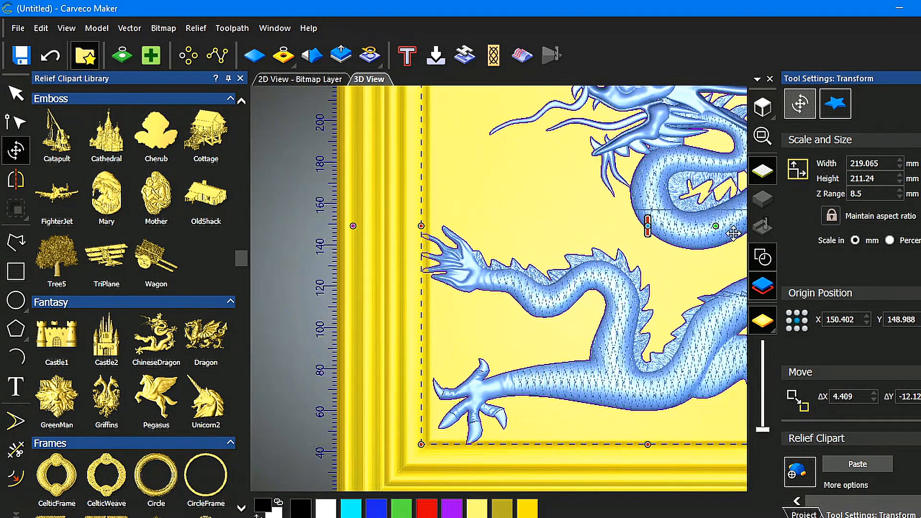
pyautogui.scroll(-3, 733, 234)
pyautogui.scroll(2, 633, 228)
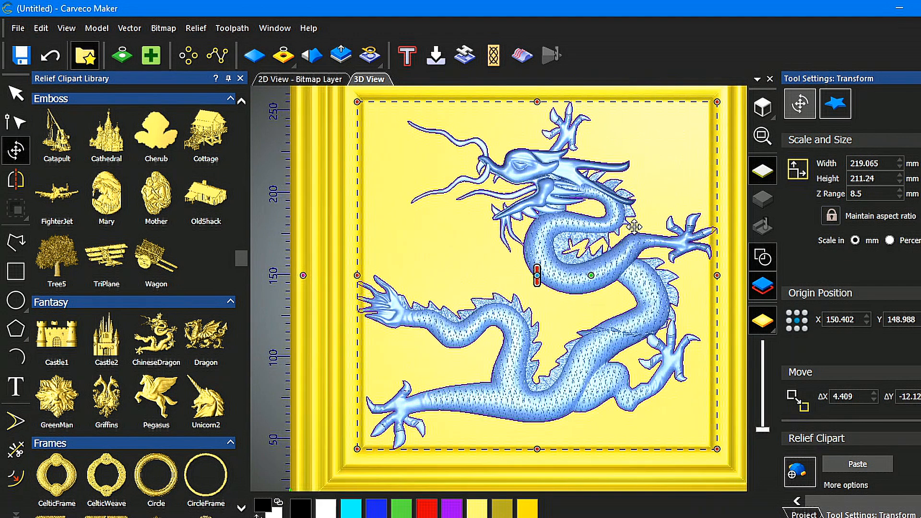
pyautogui.scroll(-1, 645, 217)
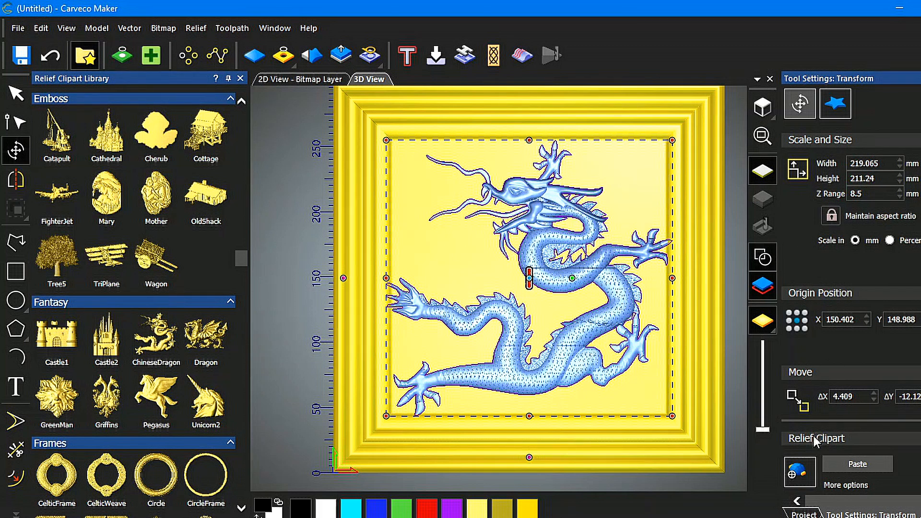
# - Paste the dragon clipart into the framed relief
pyautogui.click(806, 478)
pyautogui.click(805, 480)
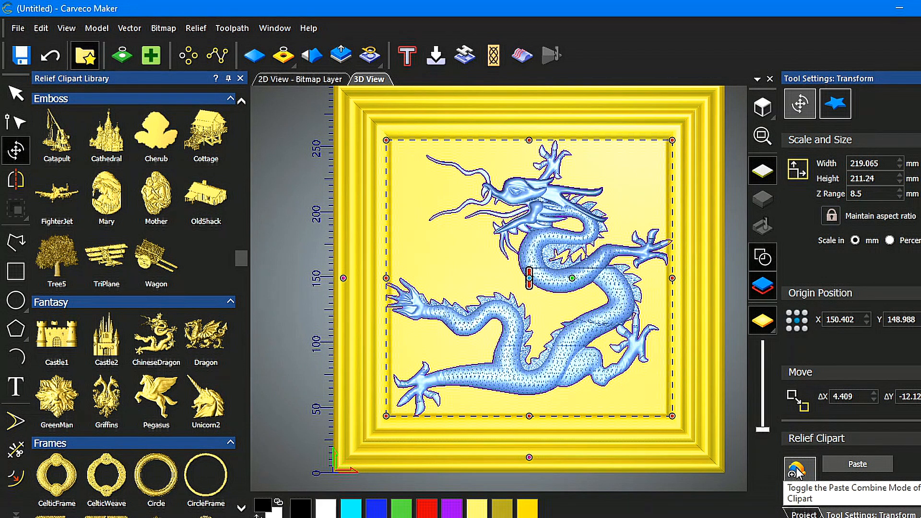
pyautogui.click(859, 463)
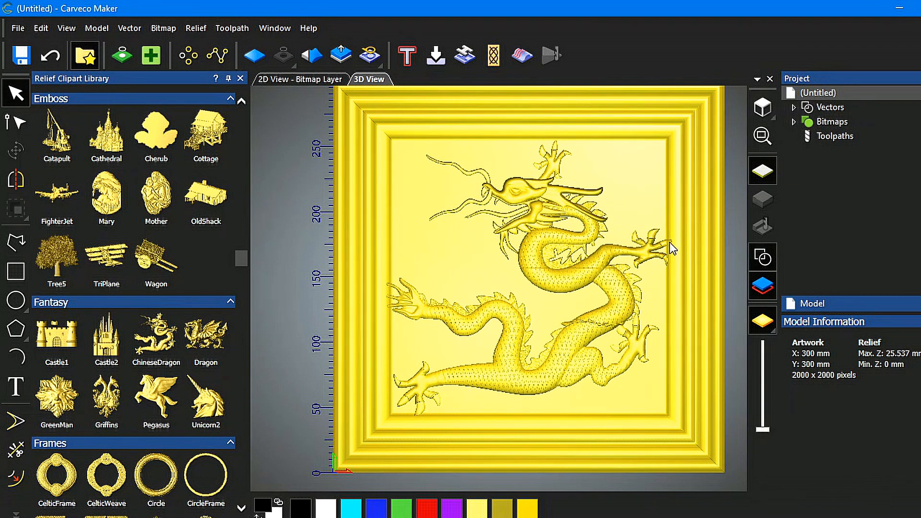
# - Inspect the pasted dragon relief up close where its claws and tail meet the frame, and check the whole composition
pyautogui.scroll(5, 671, 247)
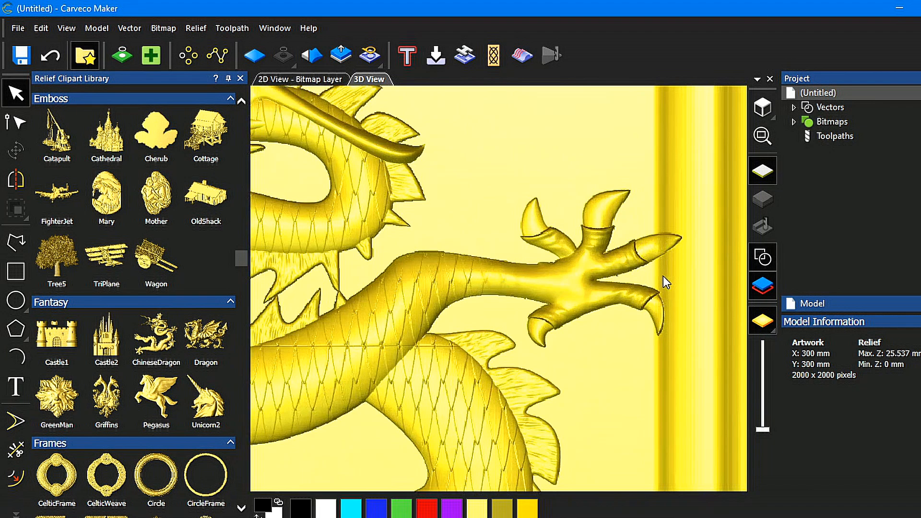
pyautogui.scroll(-5, 662, 268)
pyautogui.scroll(-6, 352, 333)
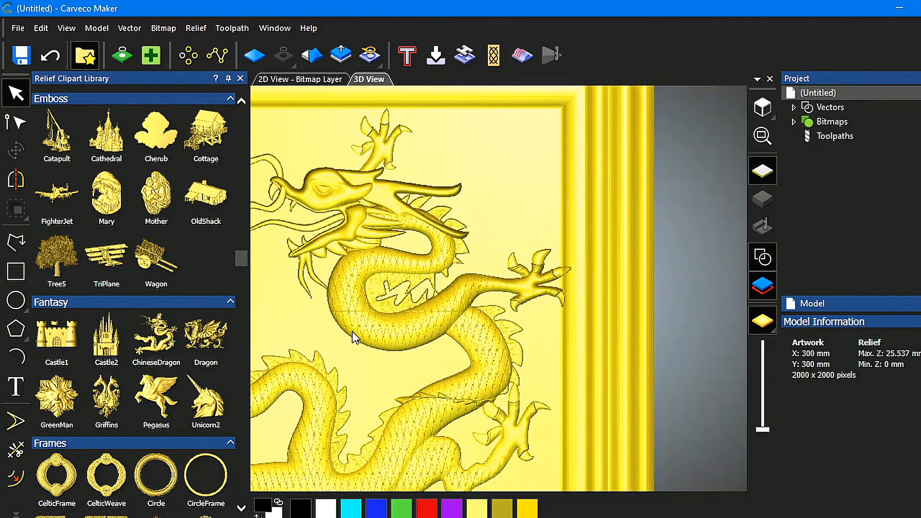
pyautogui.scroll(6, 315, 343)
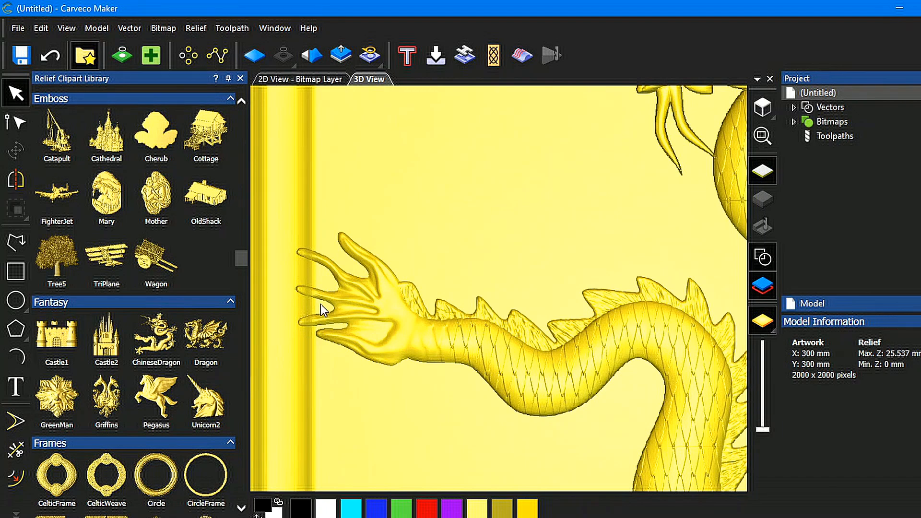
pyautogui.scroll(-3, 322, 303)
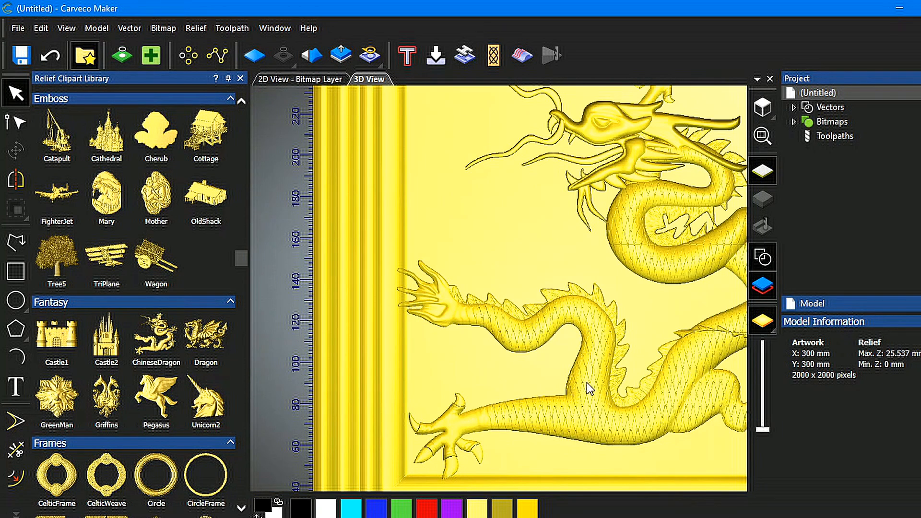
pyautogui.scroll(-4, 600, 381)
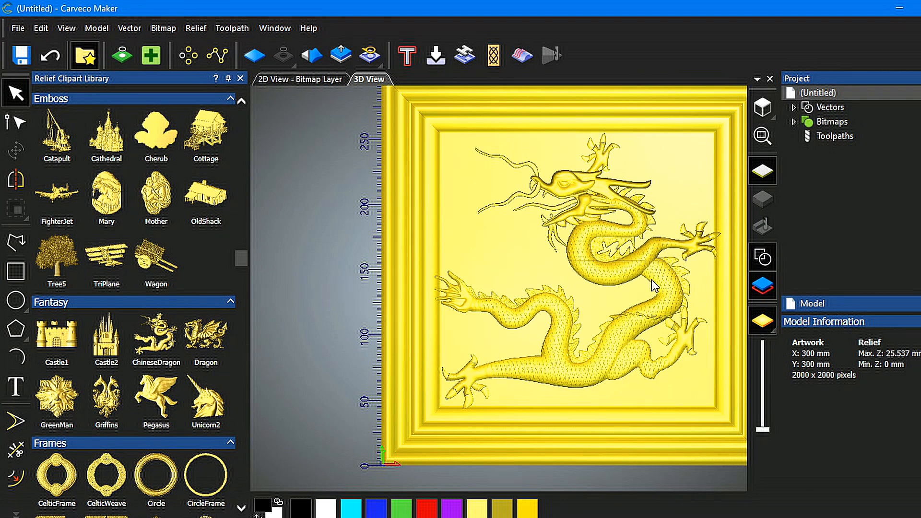
pyautogui.scroll(-1, 327, 309)
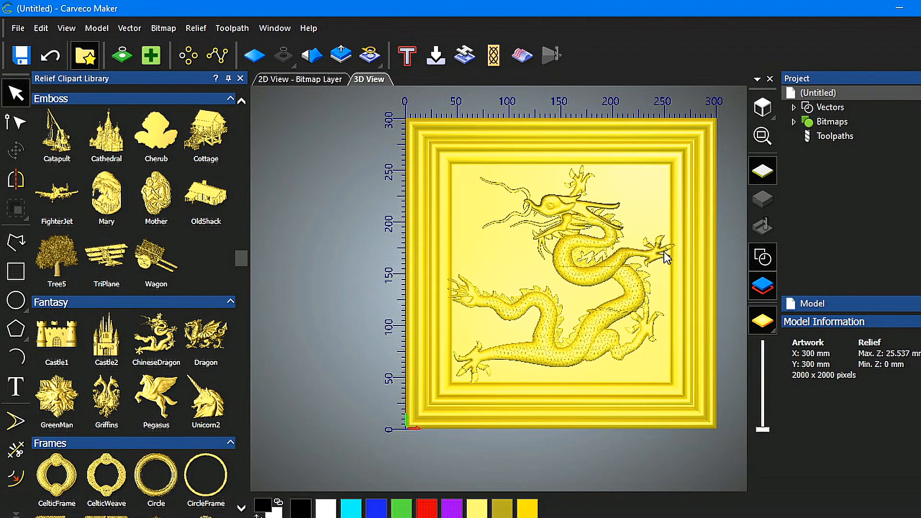
pyautogui.scroll(1, 675, 260)
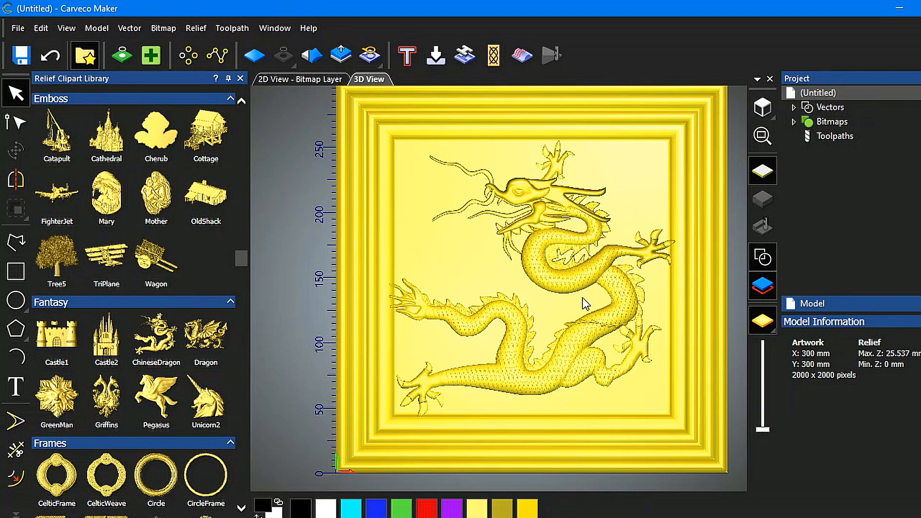
# - Start a new Machine Relief 3D toolpath
pyautogui.click(827, 136)
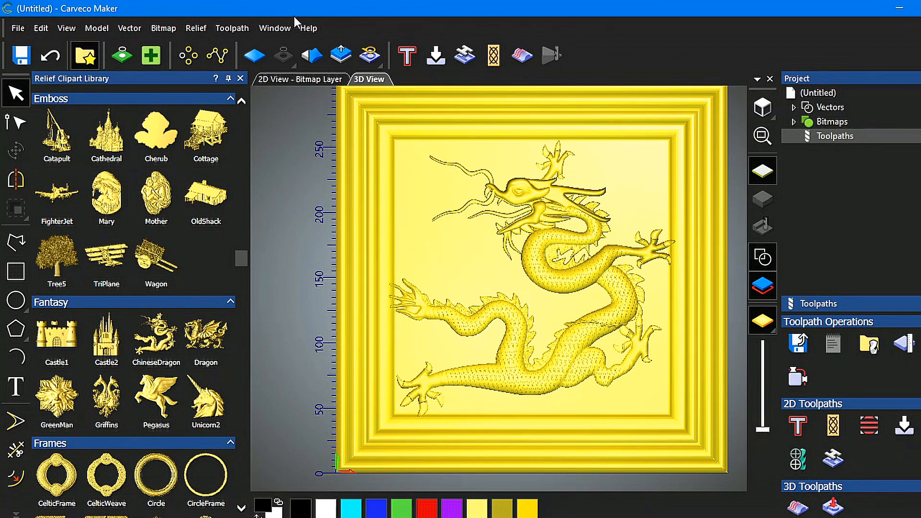
pyautogui.click(237, 30)
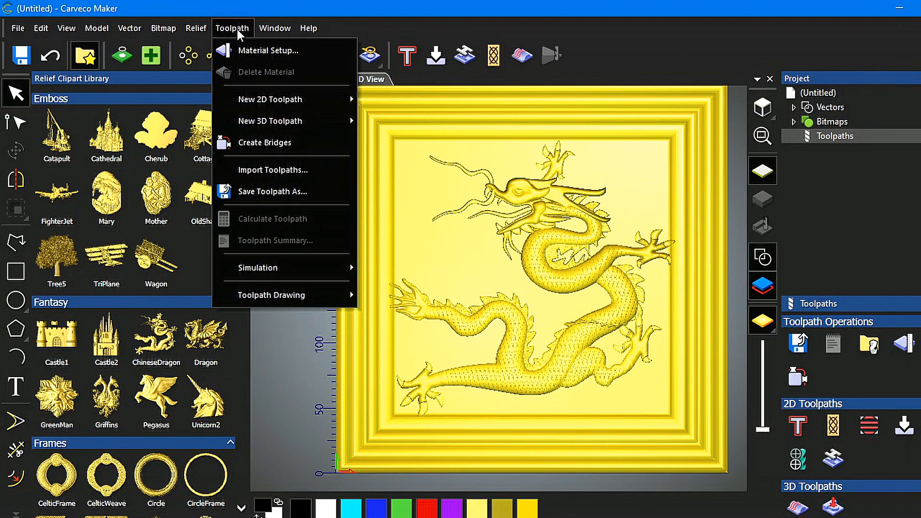
pyautogui.moveTo(273, 120)
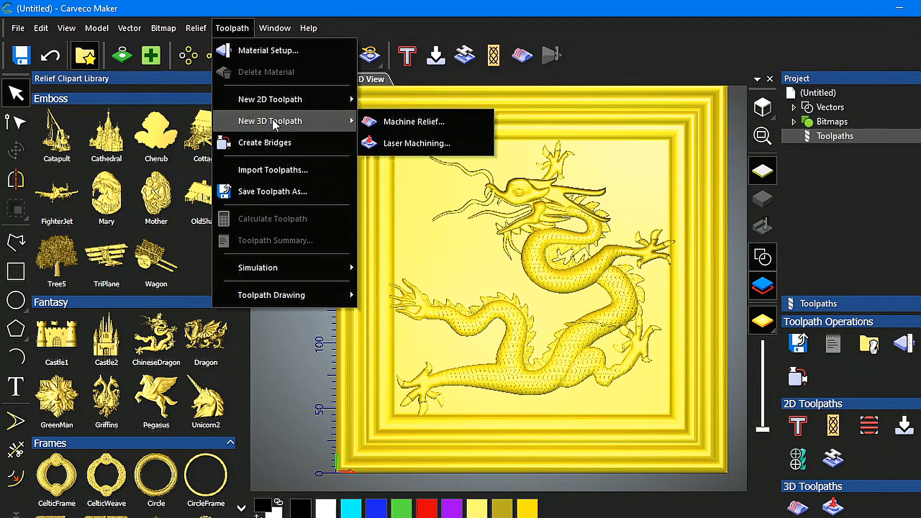
pyautogui.click(414, 122)
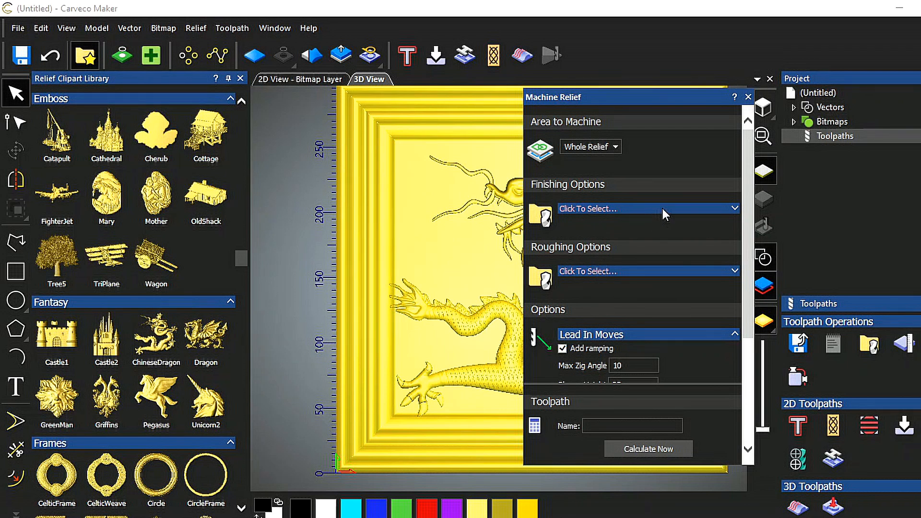
# - Choose the Ball Nose 2.0T mm from the Wood or Plastic 3D Finishing group as the finishing tool
pyautogui.click(736, 210)
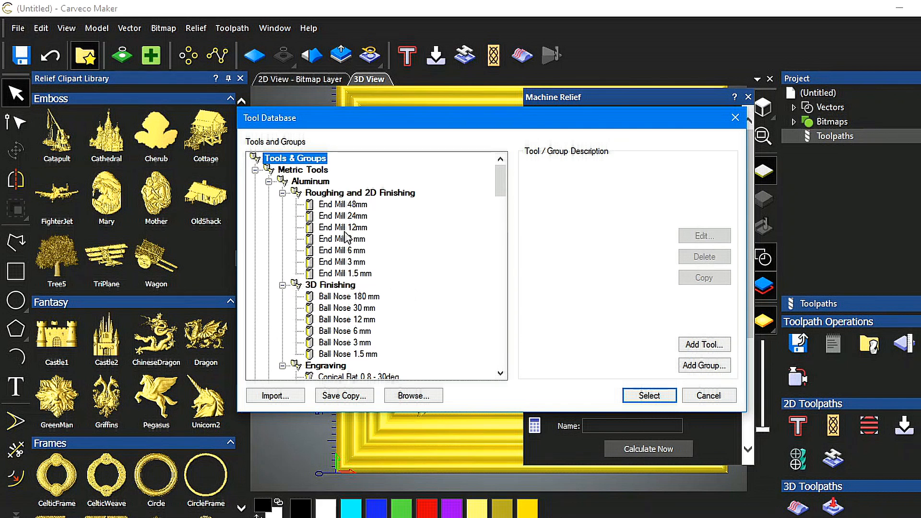
pyautogui.scroll(-1, 346, 236)
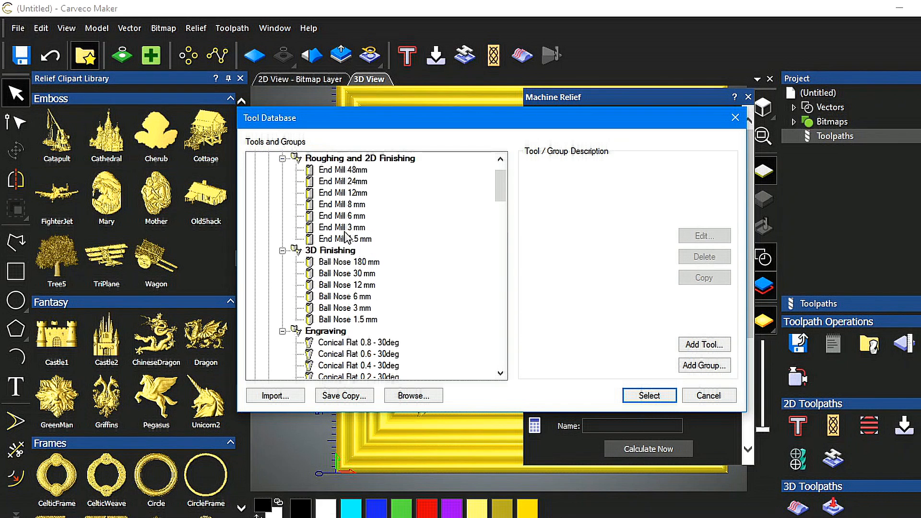
pyautogui.scroll(-7, 347, 236)
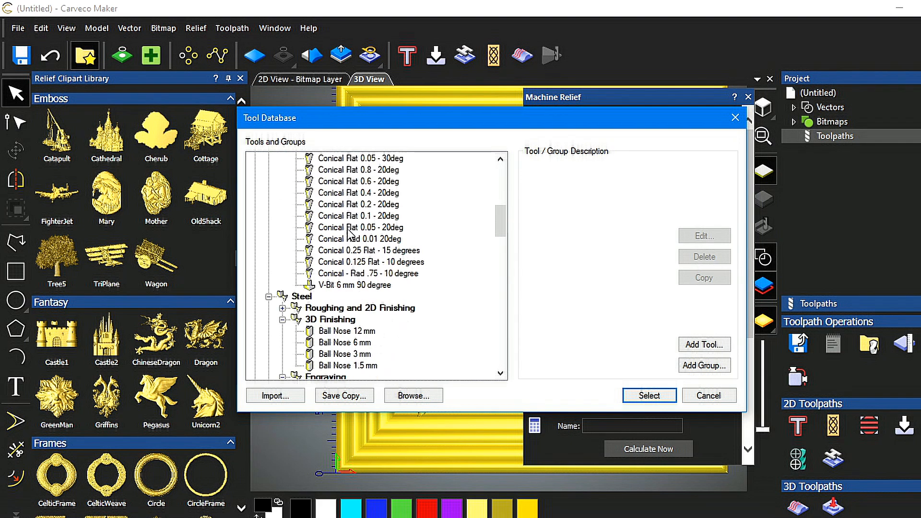
pyautogui.scroll(-9, 349, 235)
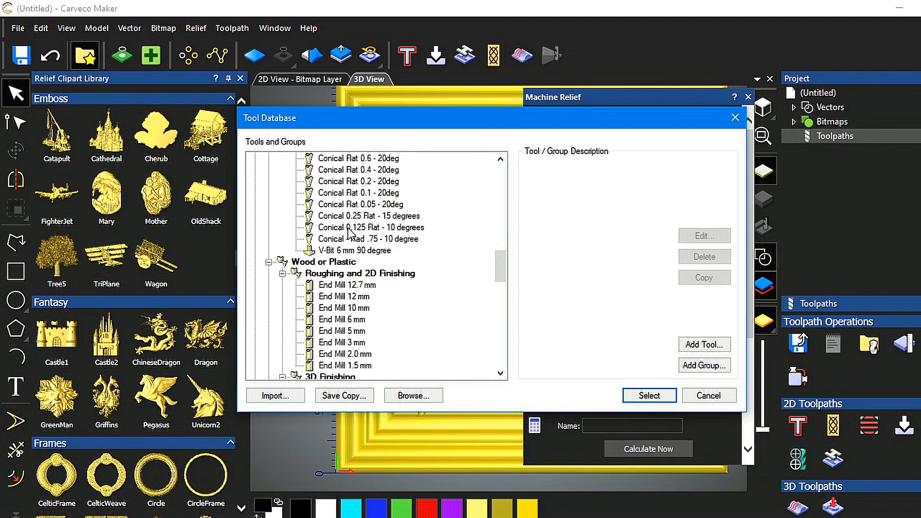
pyautogui.scroll(-1, 351, 235)
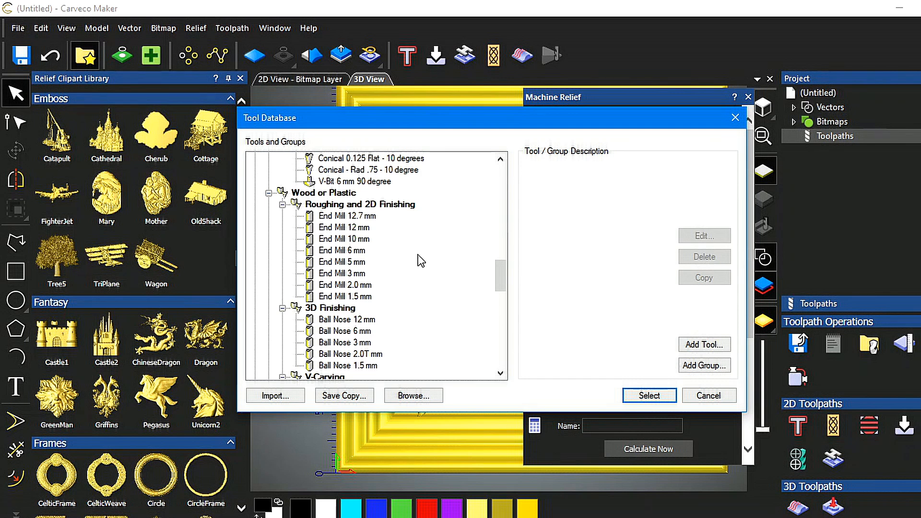
pyautogui.scroll(-1, 425, 270)
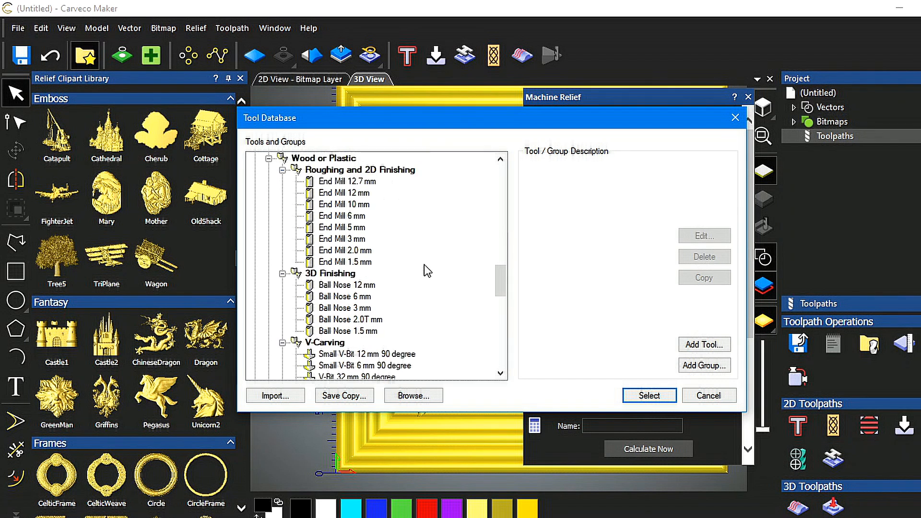
pyautogui.click(341, 319)
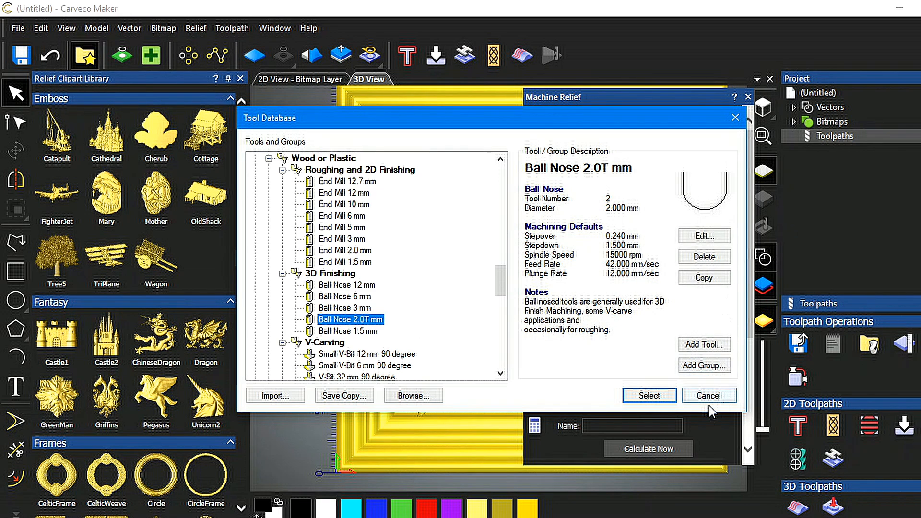
pyautogui.click(650, 396)
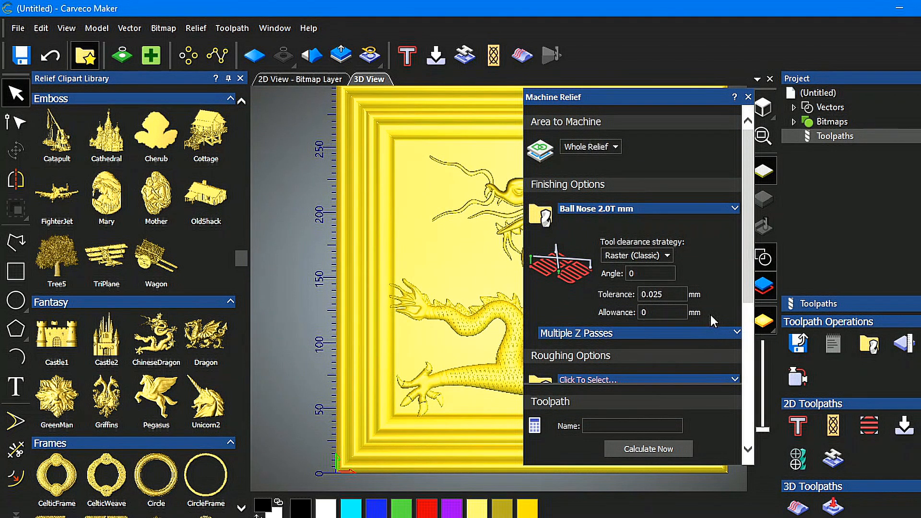
# - Set the finishing tool's stepover to 0.15 mm and its feed rate to 60 mm/sec
pyautogui.click(734, 209)
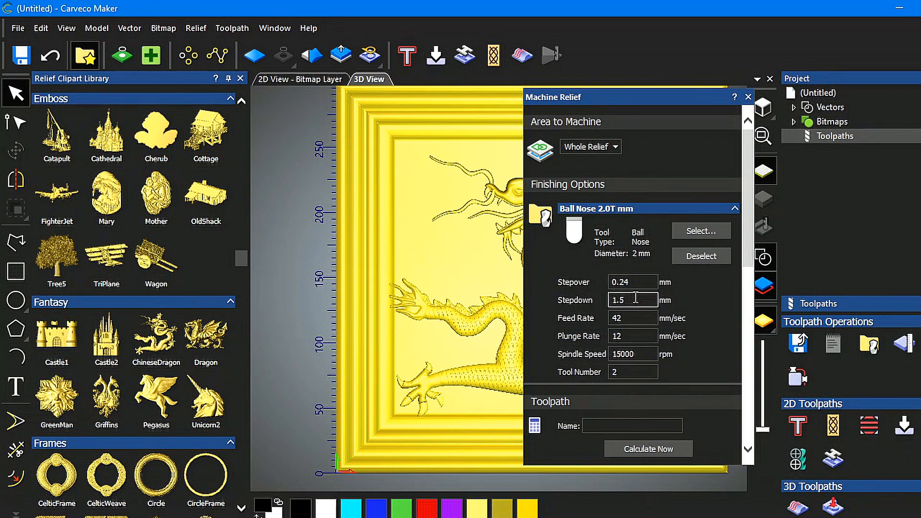
pyautogui.scroll(-1, 644, 302)
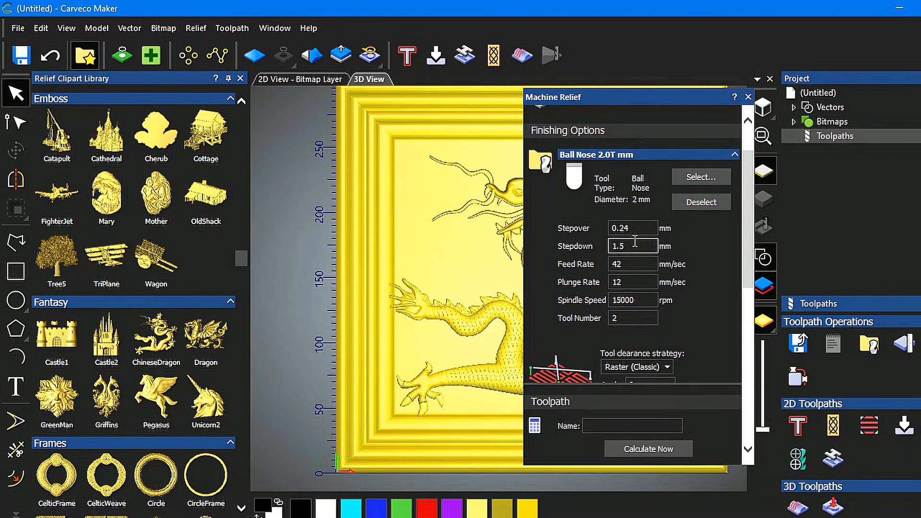
pyautogui.click(626, 227)
pyautogui.moveTo(625, 227); pyautogui.dragTo(621, 228)
pyautogui.doubleClick(618, 264)
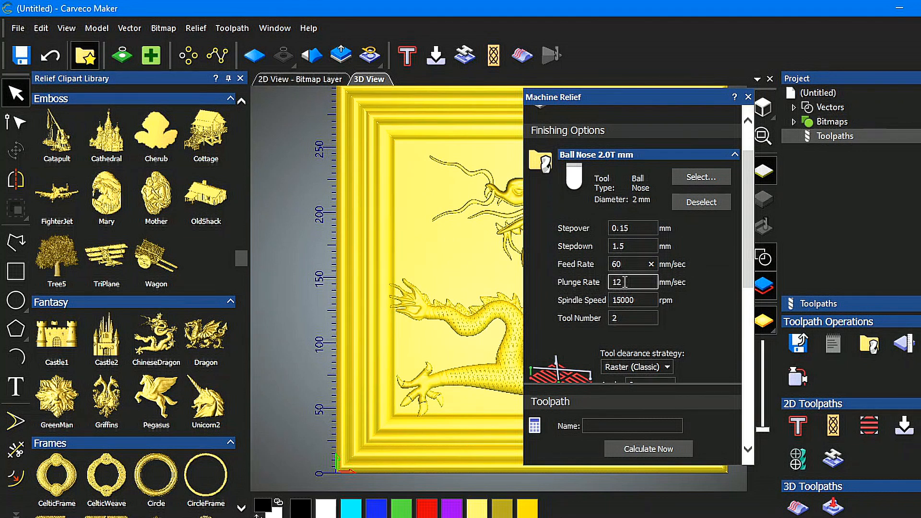
# - Set the finishing tool's plunge rate to 30 mm/sec and its spindle speed to 24000 rpm
pyautogui.moveTo(624, 283); pyautogui.dragTo(607, 281)
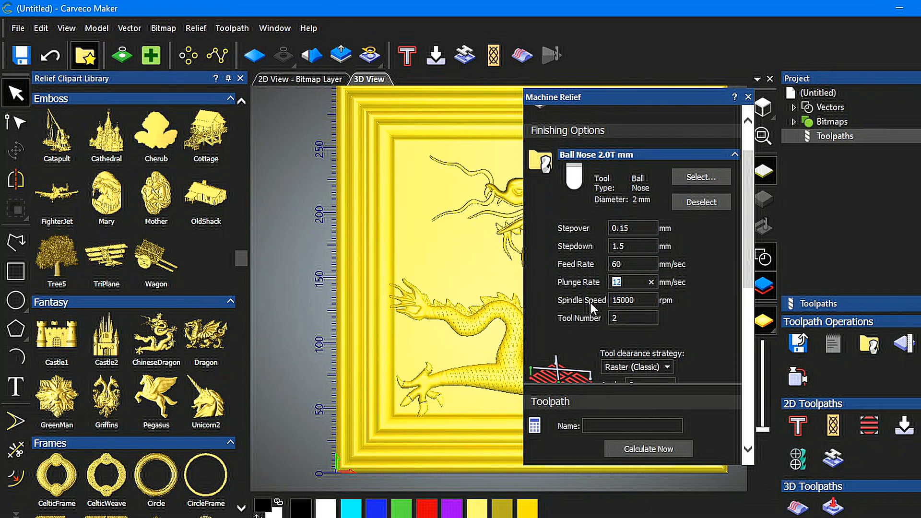
pyautogui.write('30')
pyautogui.moveTo(621, 300); pyautogui.dragTo(610, 300)
pyautogui.click(618, 320)
# - Choose the End Mill 12 mm from the Wood or Plastic Roughing and 2D Finishing group as the roughing tool
pyautogui.scroll(-3, 708, 310)
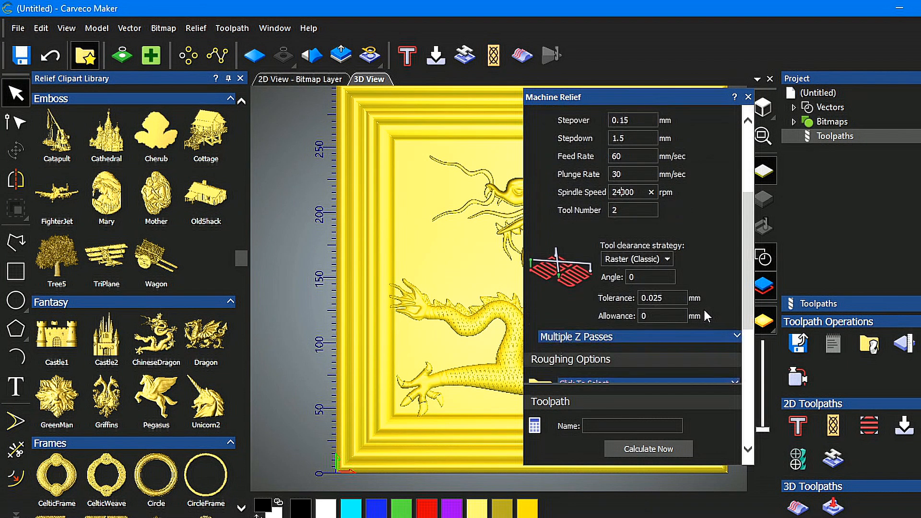
pyautogui.scroll(-2, 705, 312)
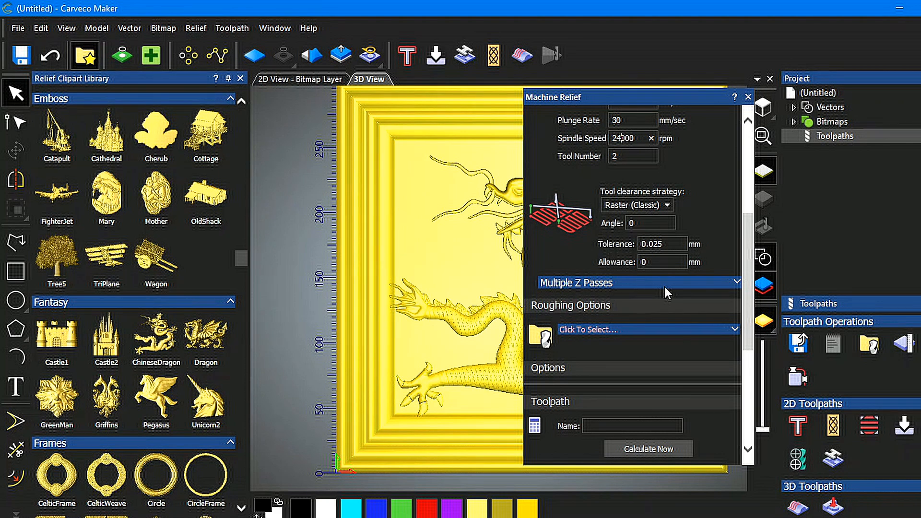
pyautogui.scroll(-2, 667, 291)
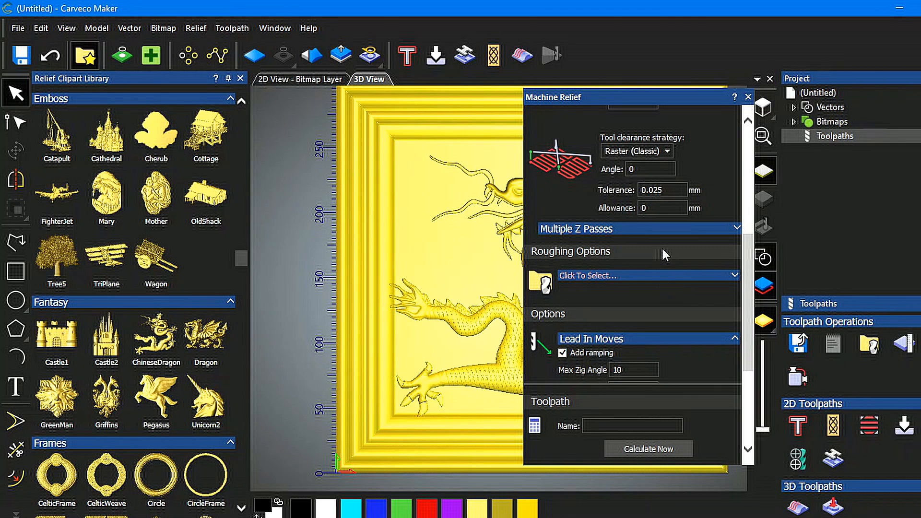
pyautogui.scroll(7, 684, 206)
pyautogui.scroll(3, 684, 206)
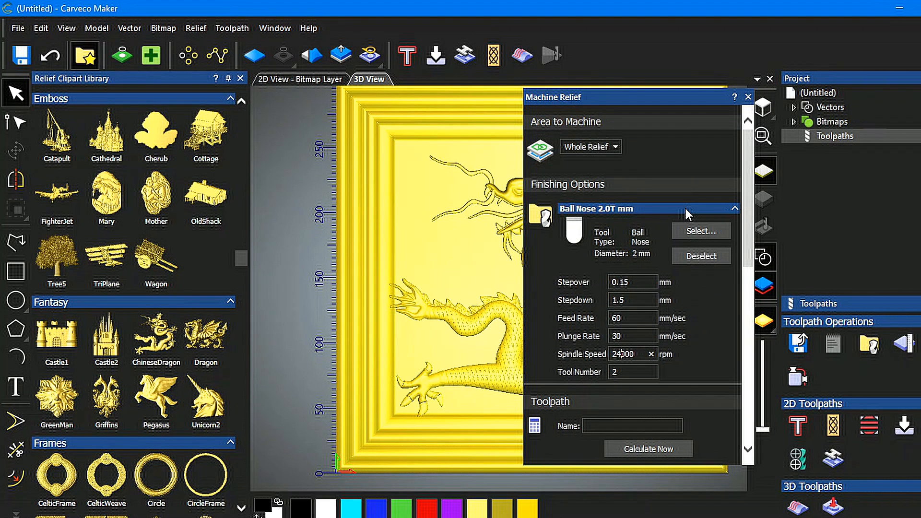
pyautogui.scroll(-8, 685, 206)
pyautogui.scroll(-4, 687, 212)
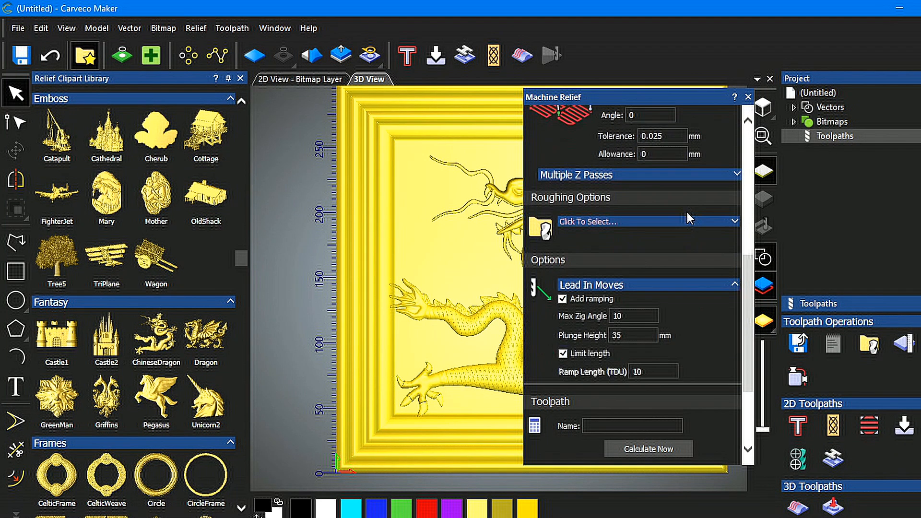
pyautogui.click(735, 221)
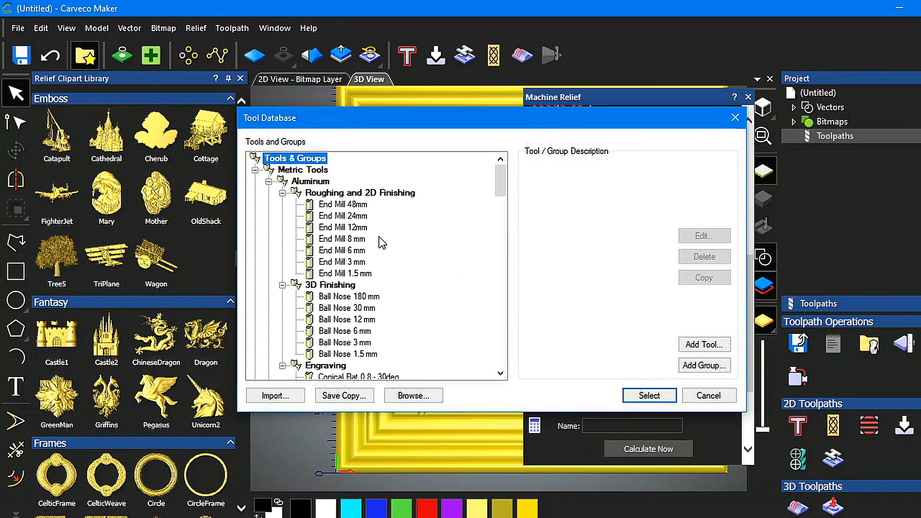
pyautogui.click(340, 227)
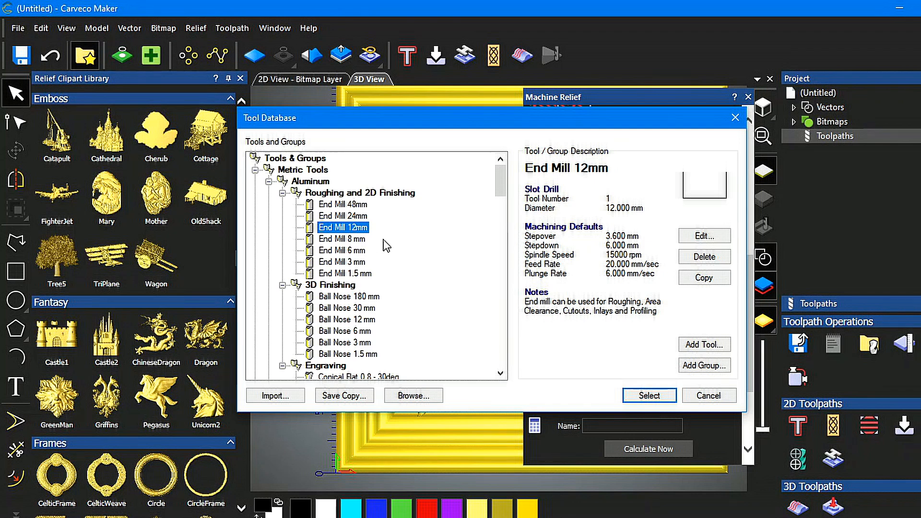
pyautogui.scroll(-10, 377, 242)
pyautogui.scroll(-3, 376, 244)
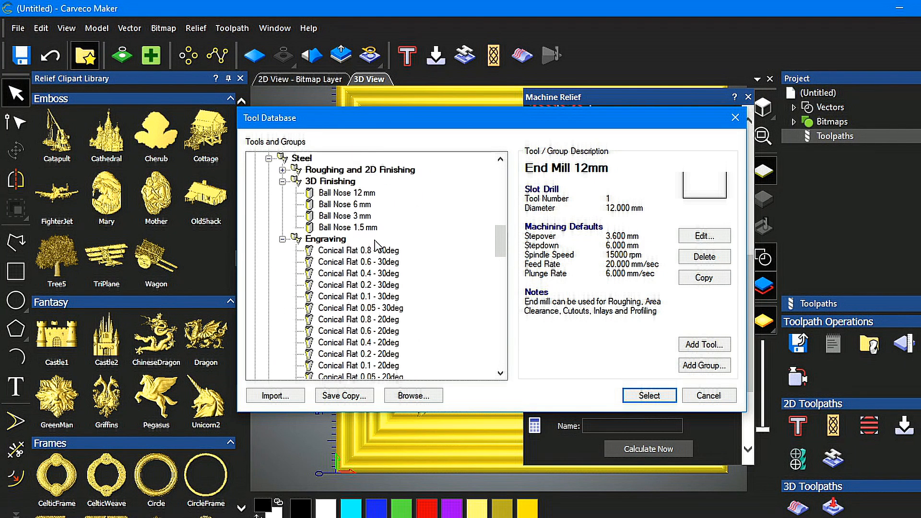
pyautogui.scroll(1, 377, 246)
pyautogui.scroll(-8, 378, 246)
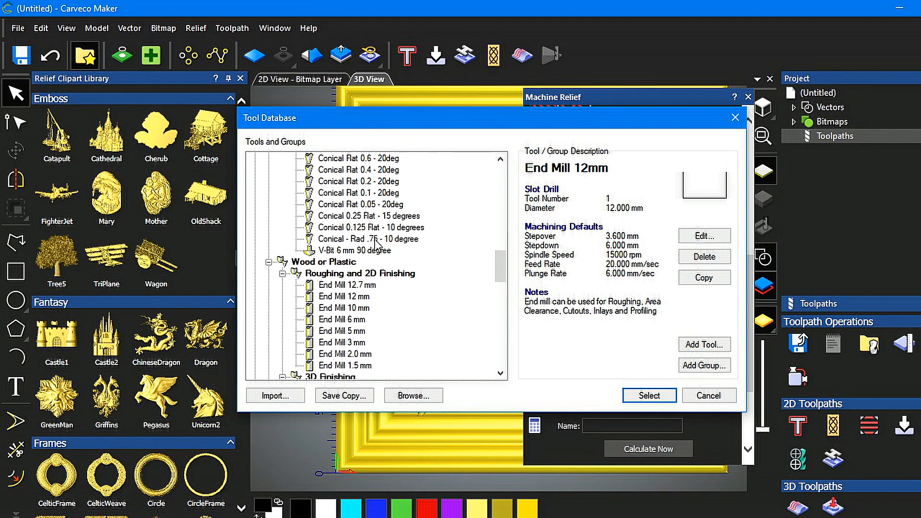
pyautogui.scroll(-1, 378, 246)
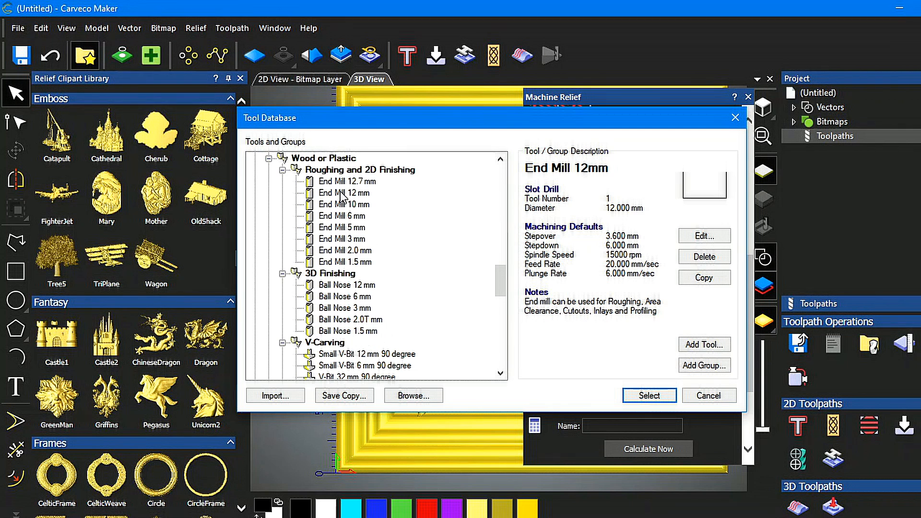
pyautogui.click(343, 193)
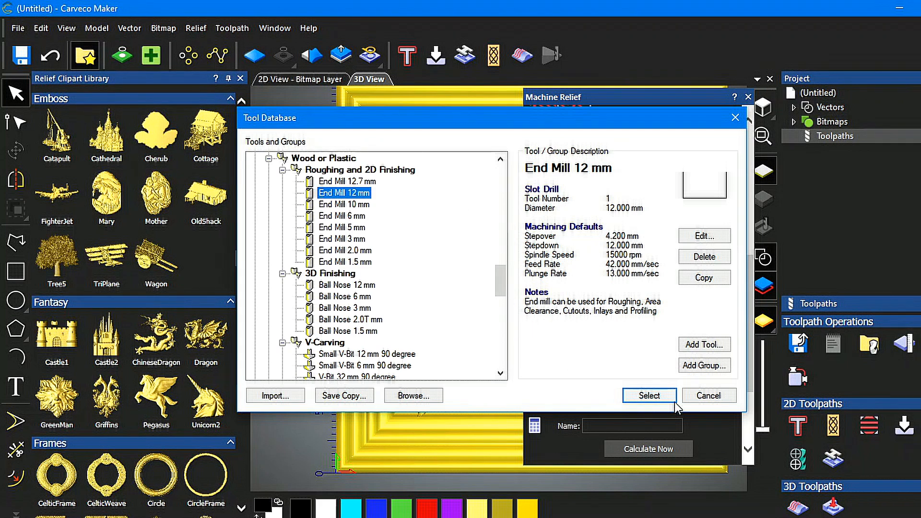
pyautogui.click(657, 394)
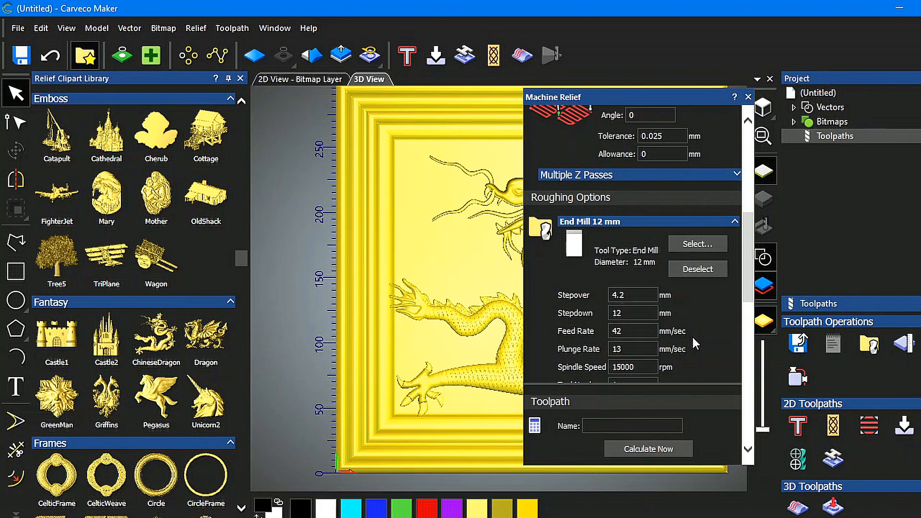
# - Set the roughing tool's stepover to 3 mm and its stepdown to 2.5 mm
pyautogui.scroll(-1, 666, 311)
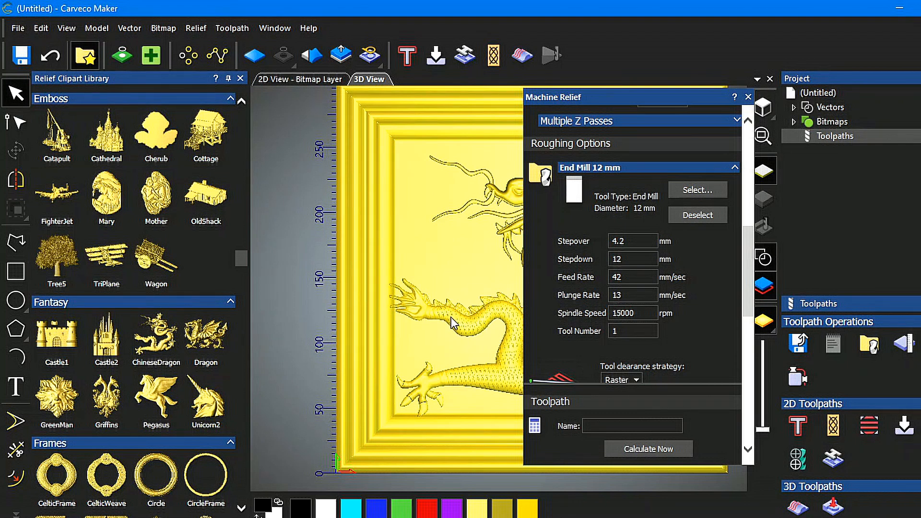
pyautogui.doubleClick(610, 239)
pyautogui.doubleClick(629, 259)
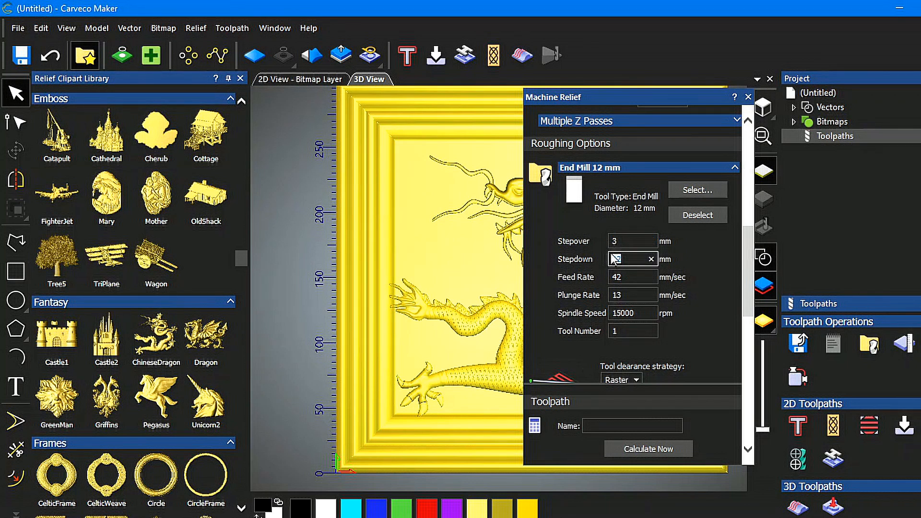
pyautogui.write('1')
pyautogui.write('5')
pyautogui.click(619, 275)
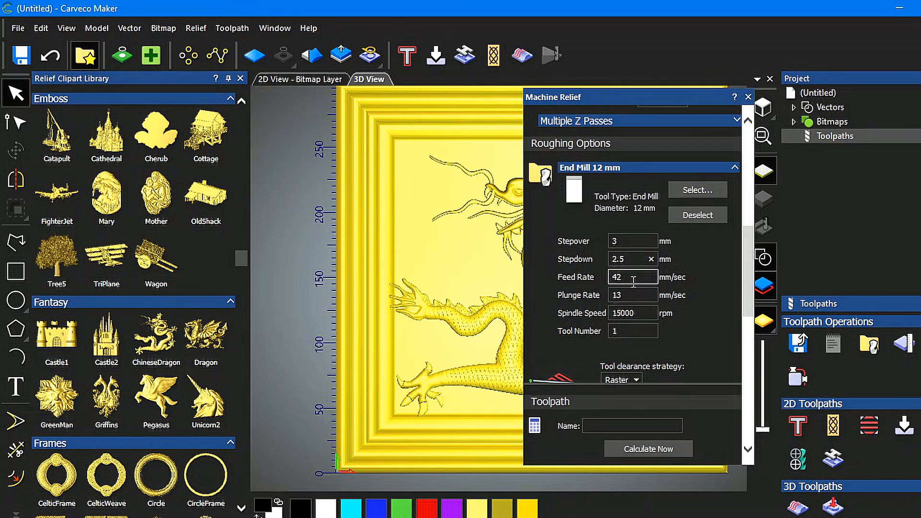
pyautogui.click(629, 262)
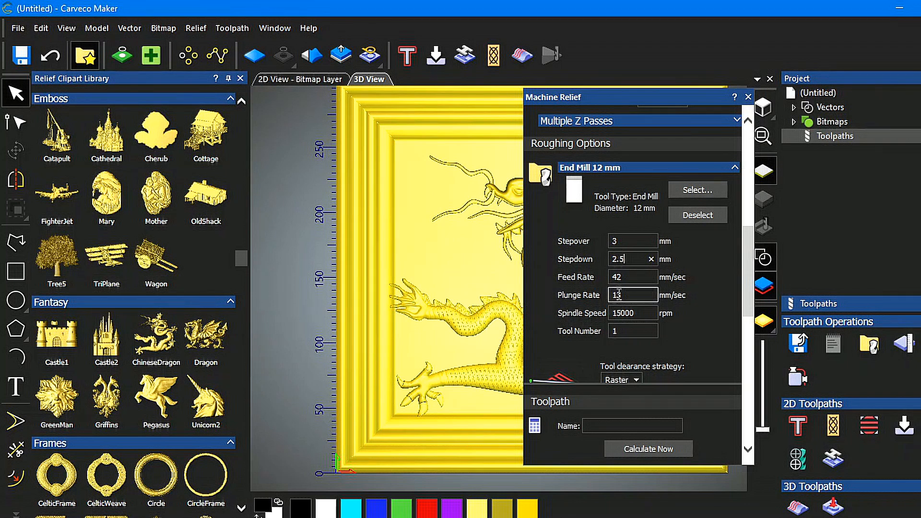
# - Set the roughing tool's feed rate to 40 mm/sec and its plunge rate to 10 mm/sec
pyautogui.moveTo(627, 278); pyautogui.dragTo(604, 275)
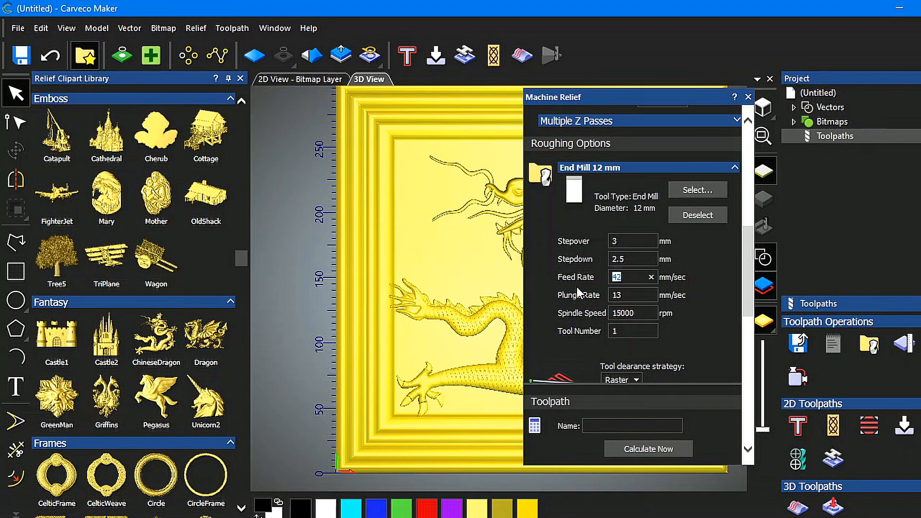
pyautogui.write('40.')
pyautogui.moveTo(626, 295); pyautogui.dragTo(607, 294)
# - Review the roughing tool's clearance strategy, tolerance, allowance and Z slices, and the lead-in move settings
pyautogui.scroll(-1, 643, 318)
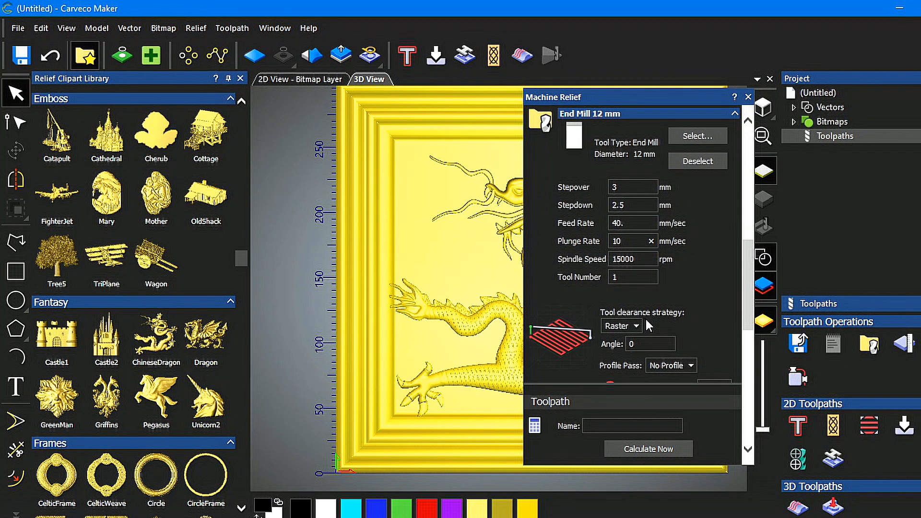
pyautogui.scroll(-1, 646, 318)
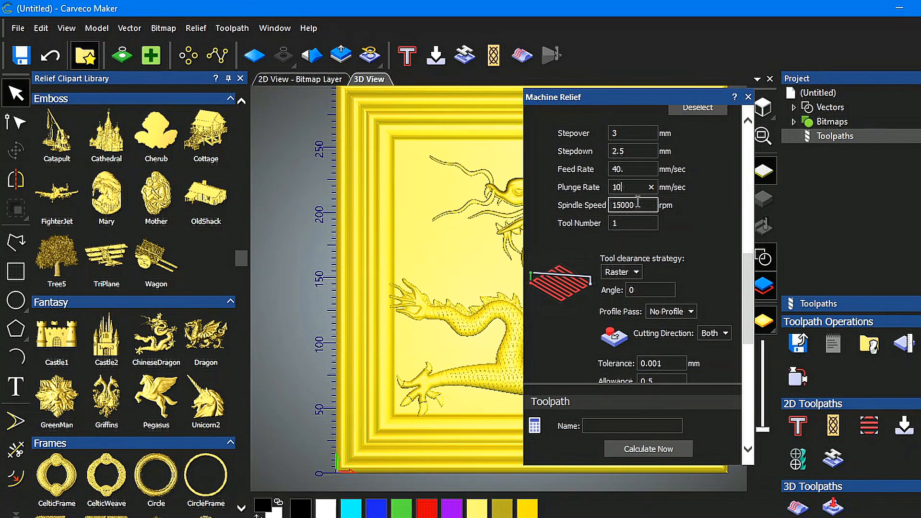
pyautogui.scroll(-3, 696, 276)
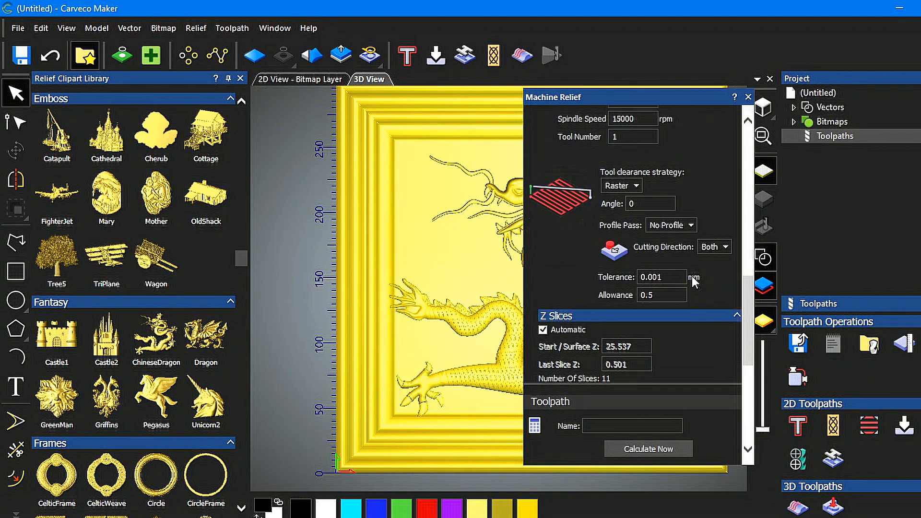
pyautogui.scroll(-1, 691, 282)
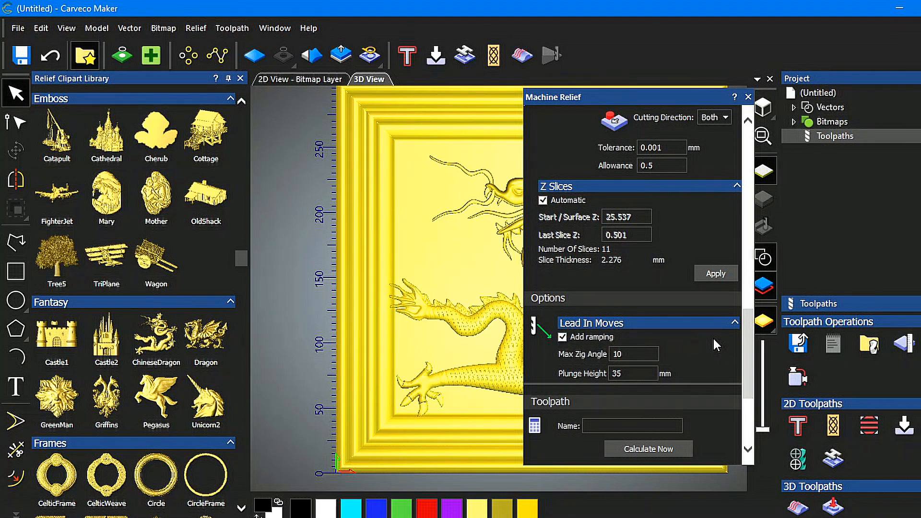
pyautogui.click(735, 322)
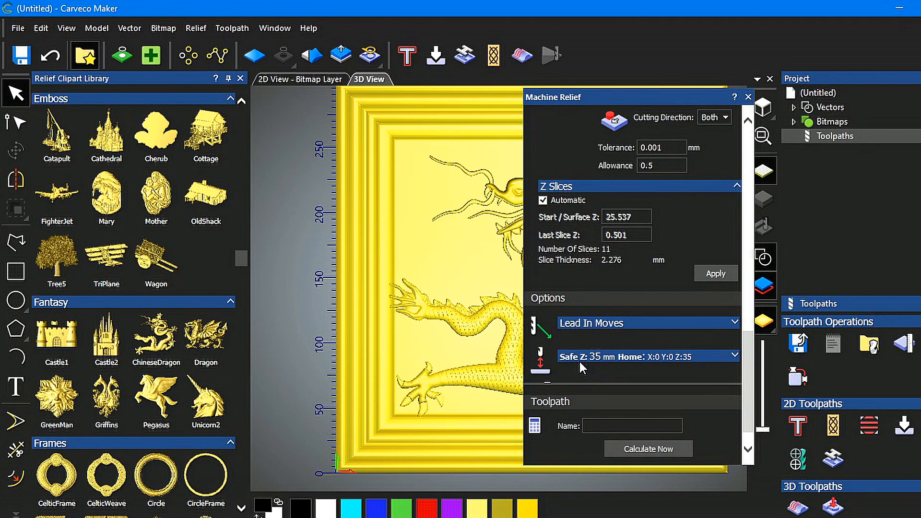
pyautogui.click(735, 322)
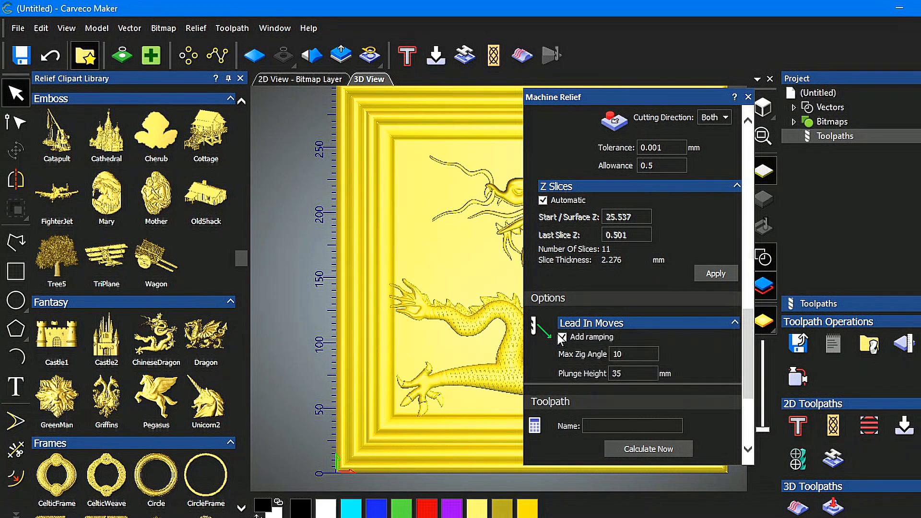
pyautogui.scroll(-5, 676, 351)
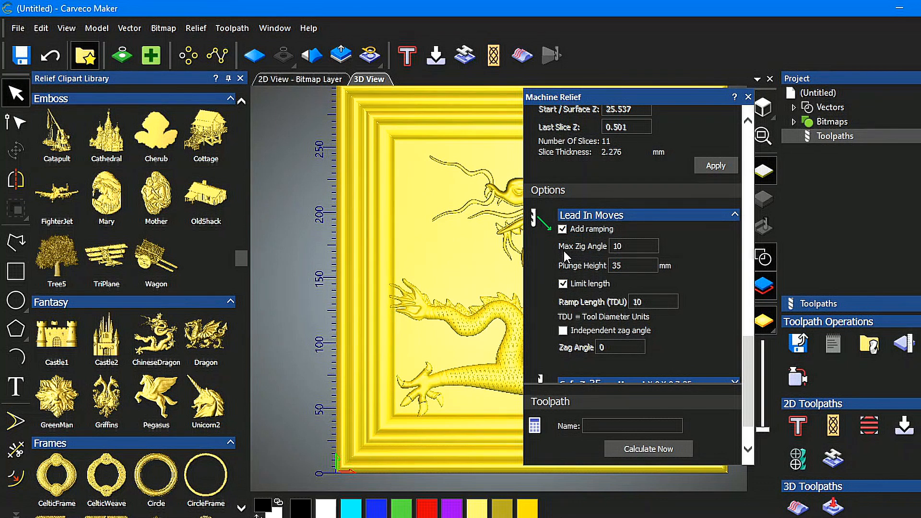
pyautogui.scroll(-2, 626, 249)
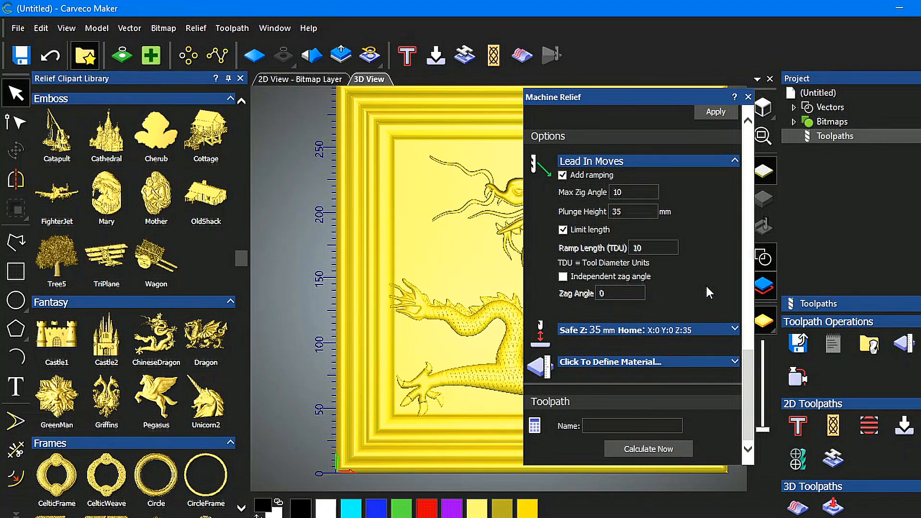
# - Define the material for the relief with a thickness of 40 mm
pyautogui.click(736, 361)
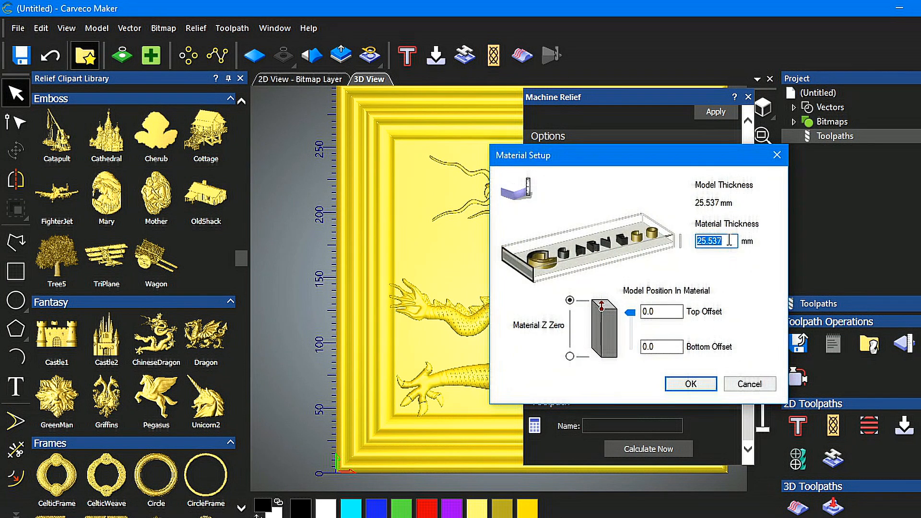
pyautogui.moveTo(737, 241); pyautogui.dragTo(695, 239)
pyautogui.write('40')
pyautogui.press('Return')
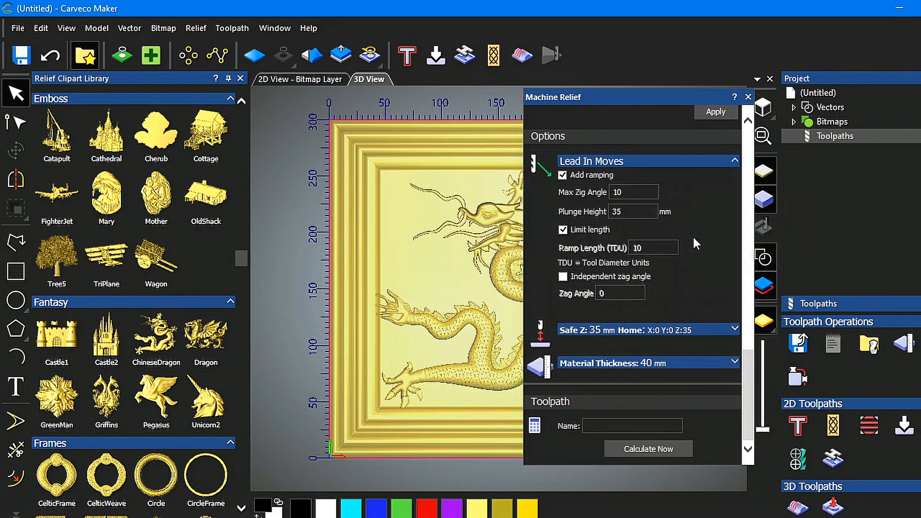
# - Check the Z zero and the model's top and bottom offsets in the material setup
pyautogui.click(735, 361)
pyautogui.scroll(-1, 722, 338)
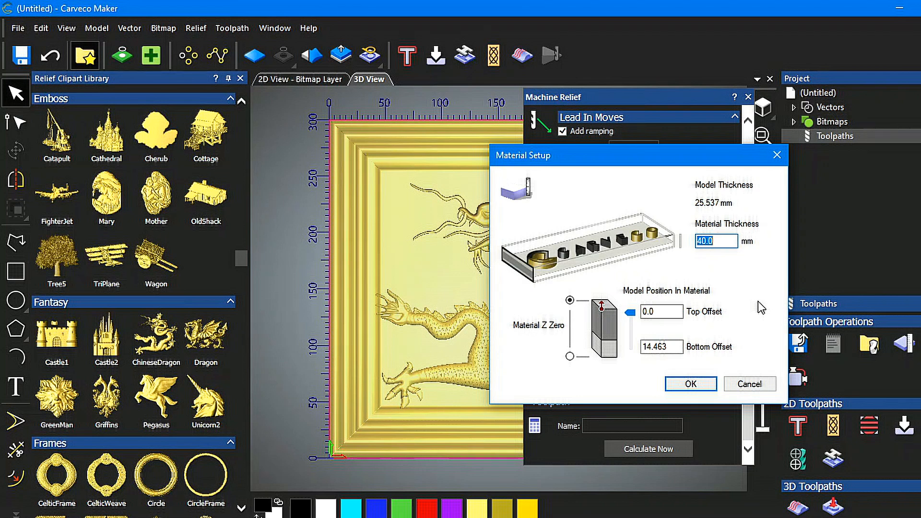
pyautogui.click(702, 386)
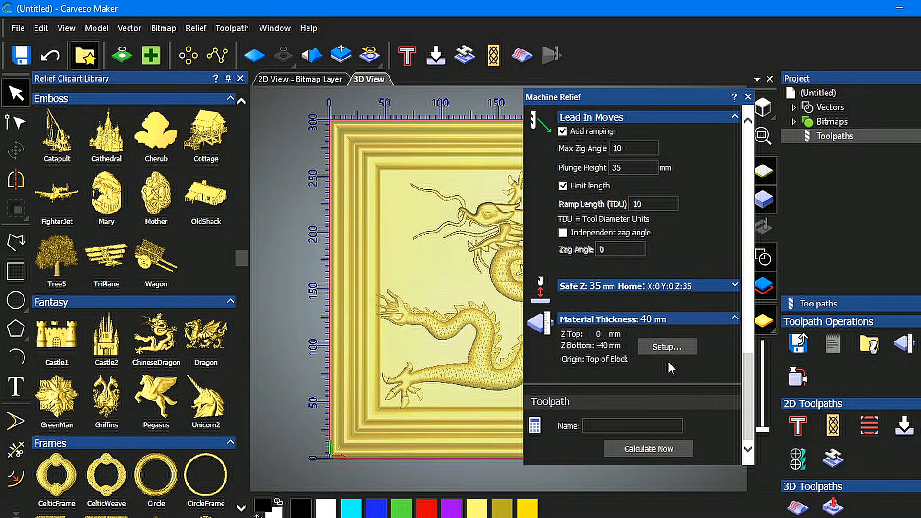
# - Name the Machine Relief toolpath TEST 89 and calculate it
pyautogui.click(597, 428)
pyautogui.write('TEST 89')
pyautogui.click(623, 432)
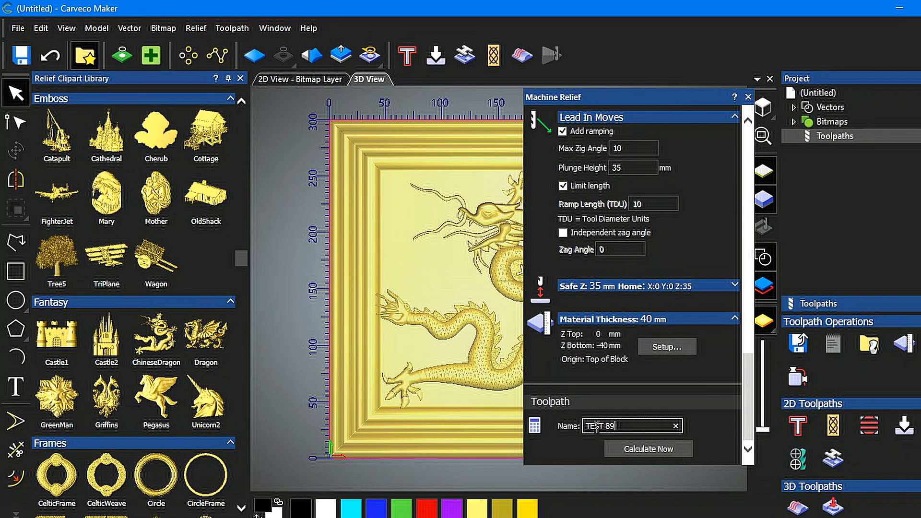
pyautogui.click(652, 448)
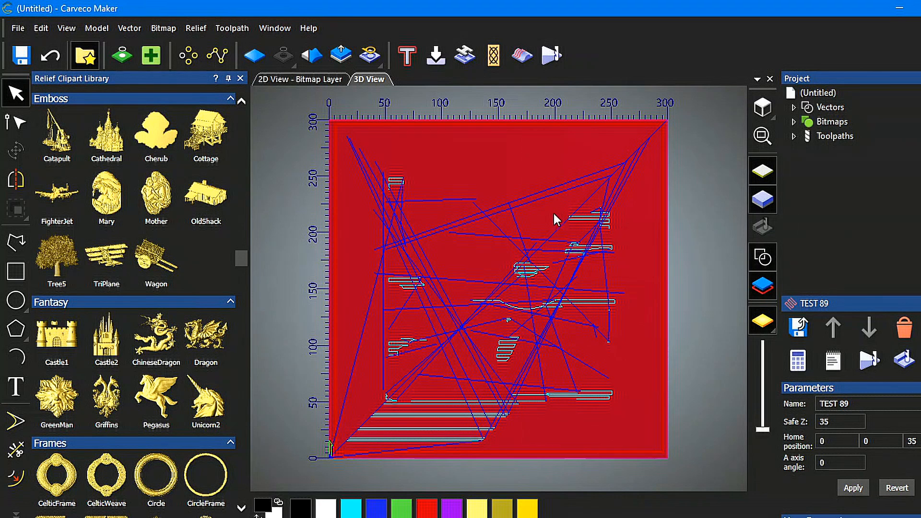
# - Hide the TEST 89 toolpath lines in the 3D view and simulate the toolpath
pyautogui.click(794, 136)
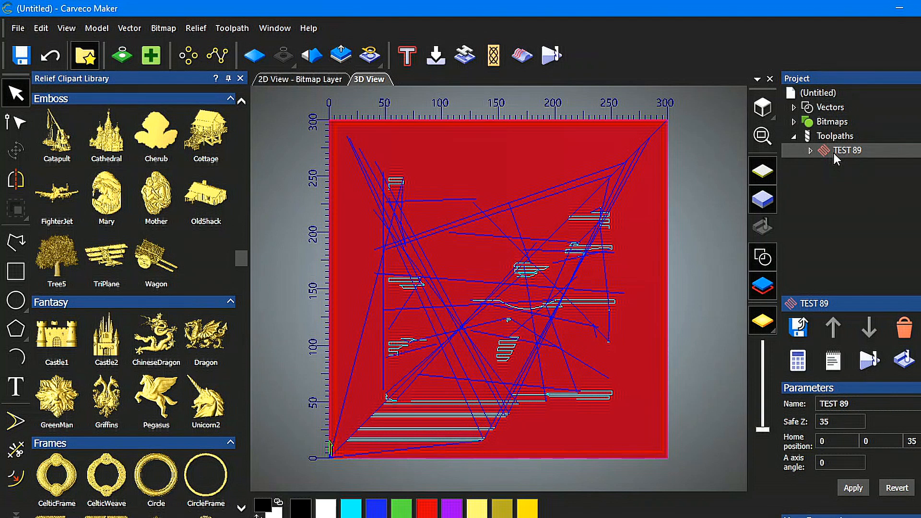
pyautogui.click(920, 150)
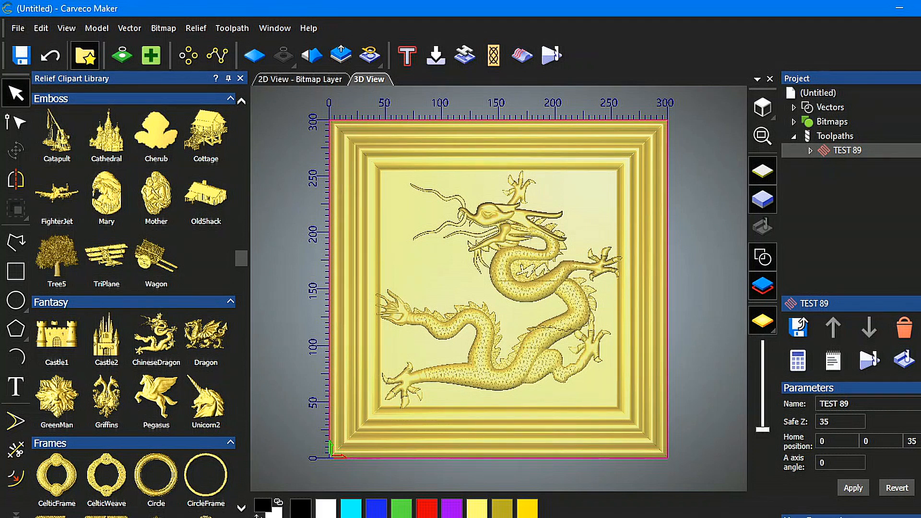
pyautogui.click(906, 366)
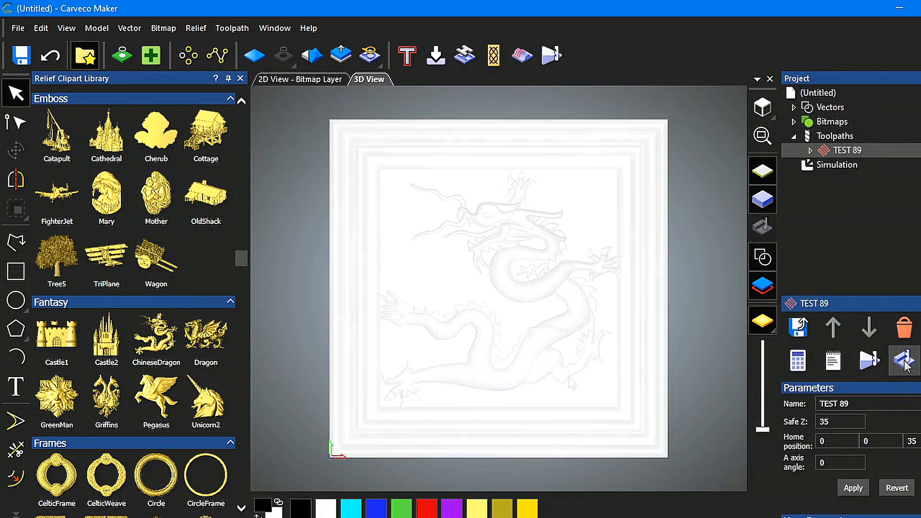
pyautogui.moveTo(572, 382)
pyautogui.mouseDown()
pyautogui.moveTo(429, 359)
pyautogui.moveTo(538, 355)
pyautogui.moveTo(603, 382)
pyautogui.moveTo(571, 406)
pyautogui.moveTo(577, 384)
pyautogui.moveTo(575, 393)
pyautogui.mouseUp()
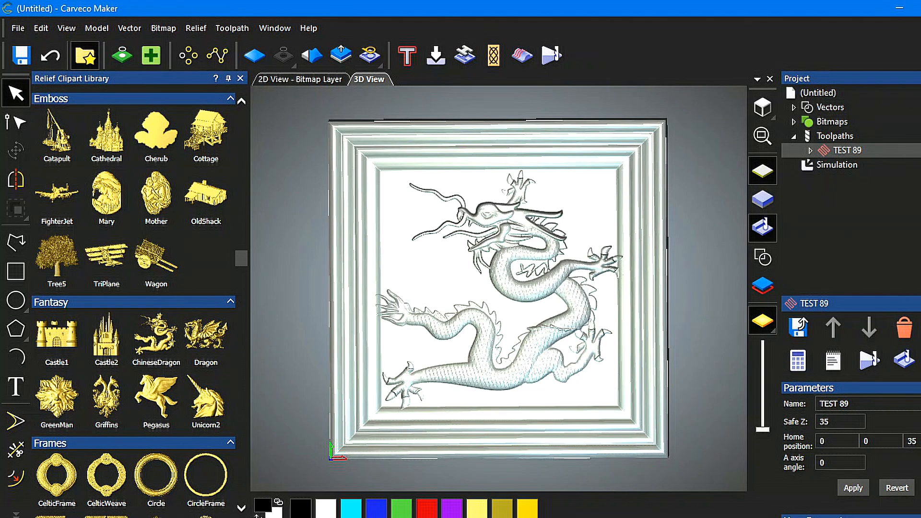
# - Render the simulated relief with the Beech (H) material and view the dragon up close
pyautogui.click(812, 163)
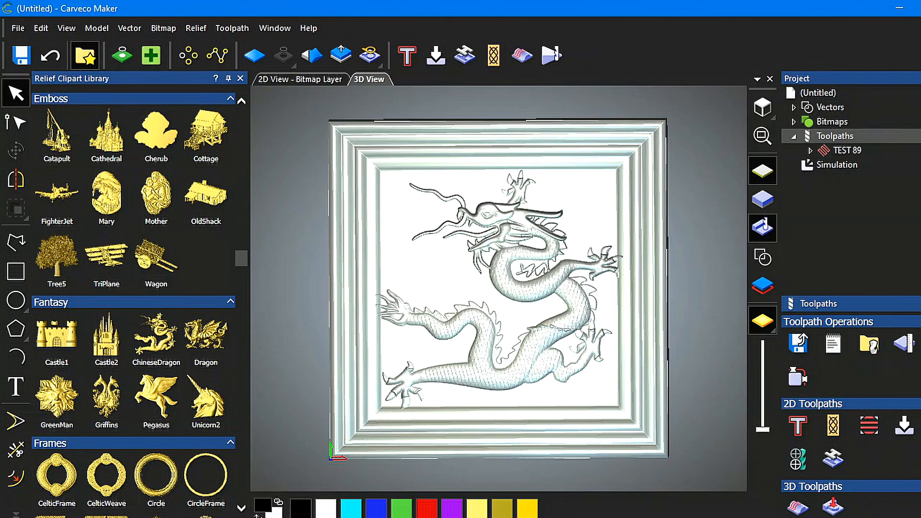
pyautogui.click(820, 165)
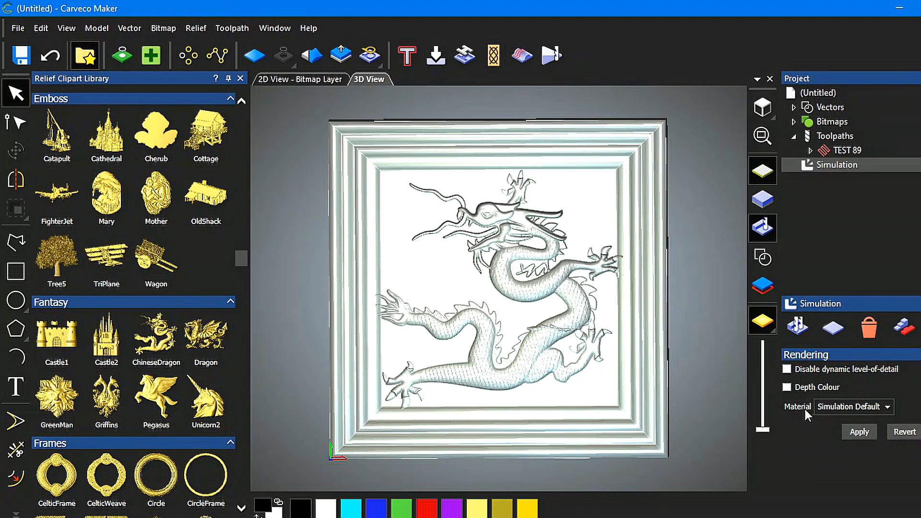
pyautogui.click(888, 407)
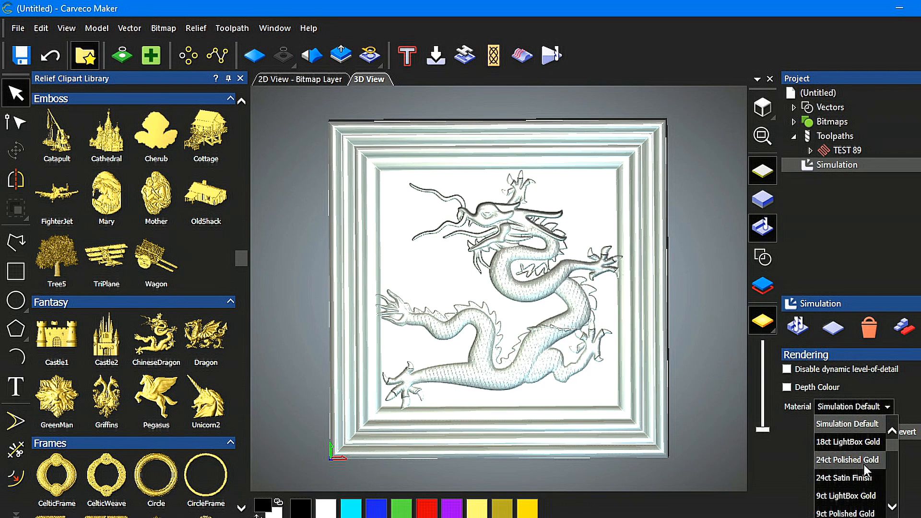
pyautogui.scroll(-2, 871, 460)
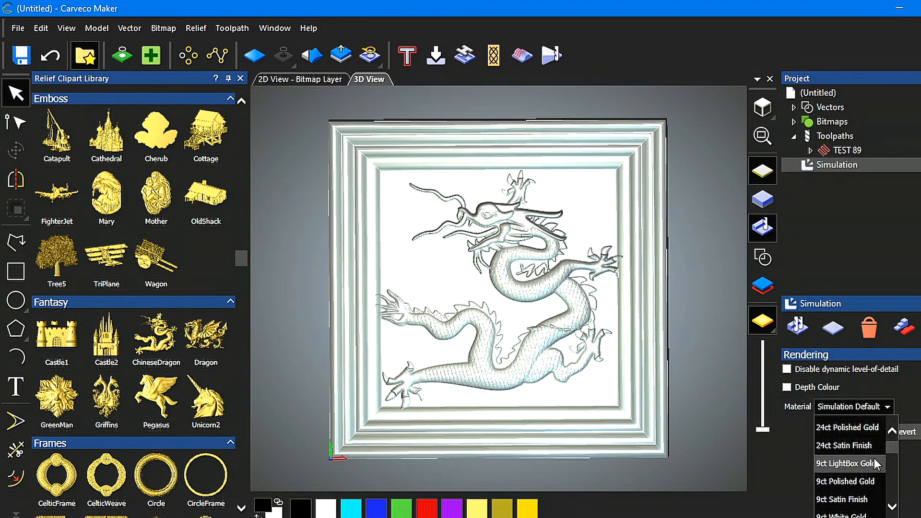
pyautogui.scroll(-3, 874, 459)
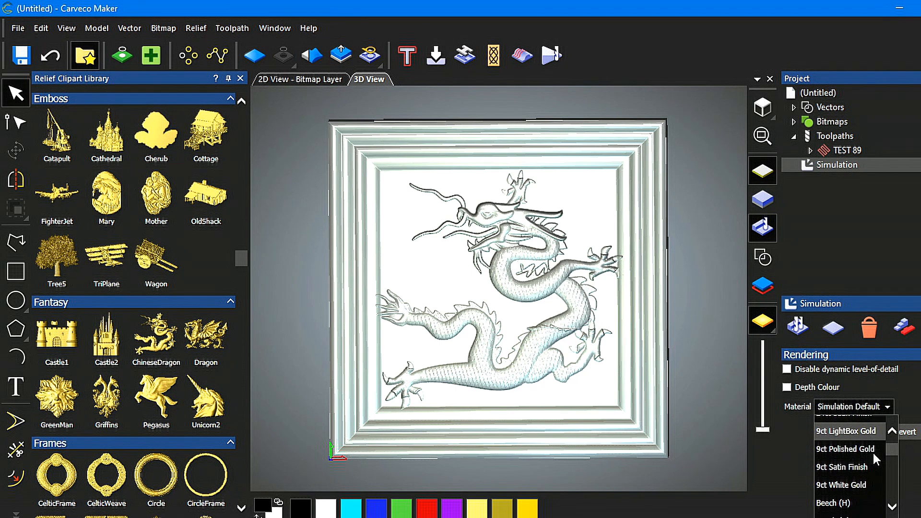
pyautogui.scroll(-3, 873, 453)
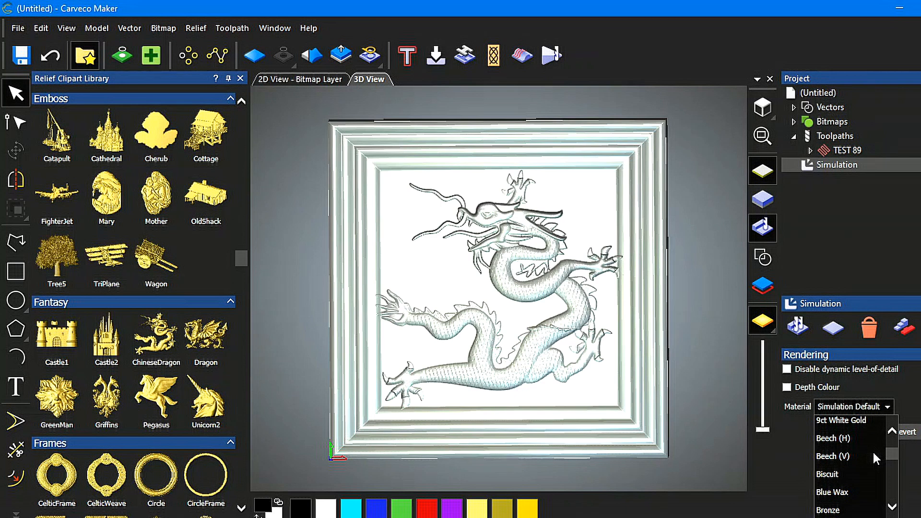
pyautogui.click(854, 436)
pyautogui.click(854, 434)
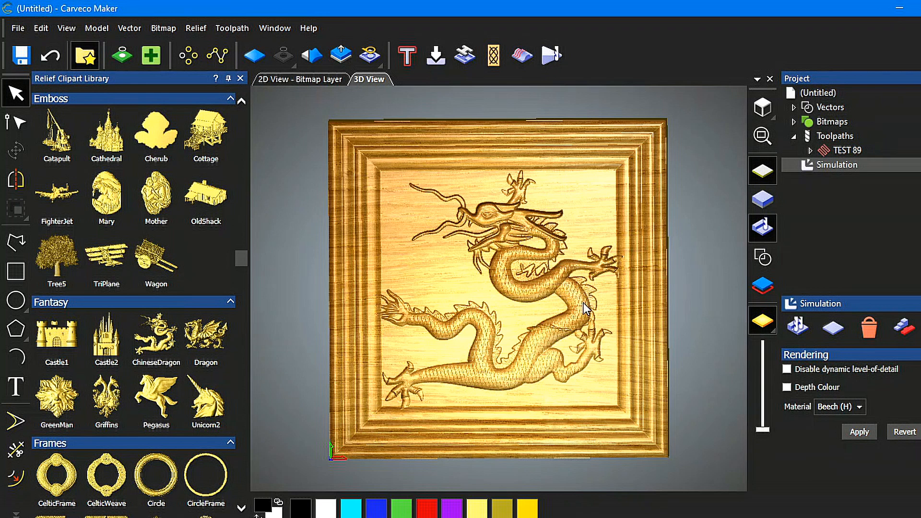
pyautogui.scroll(2, 583, 303)
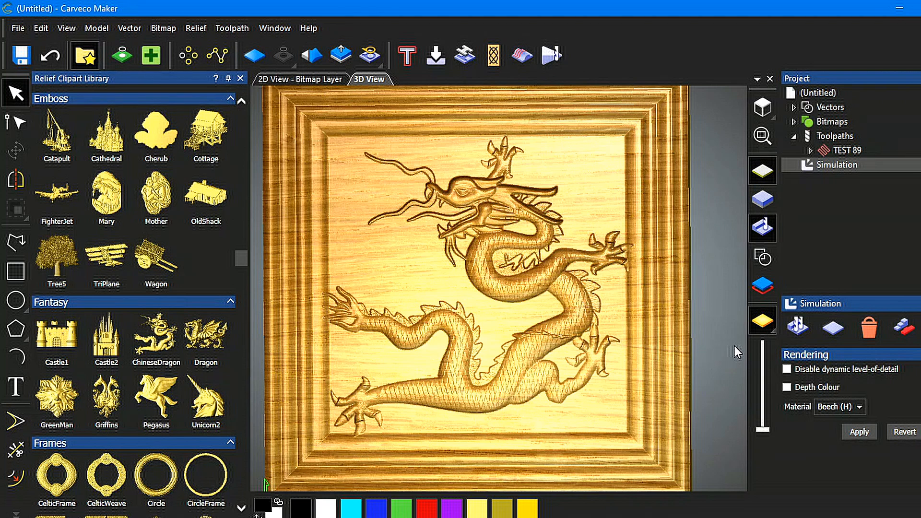
# - Change the simulation's rendering material to Light Oak (H) and apply it
pyautogui.click(860, 408)
pyautogui.scroll(-5, 849, 465)
pyautogui.scroll(-5, 854, 462)
pyautogui.scroll(-1, 856, 464)
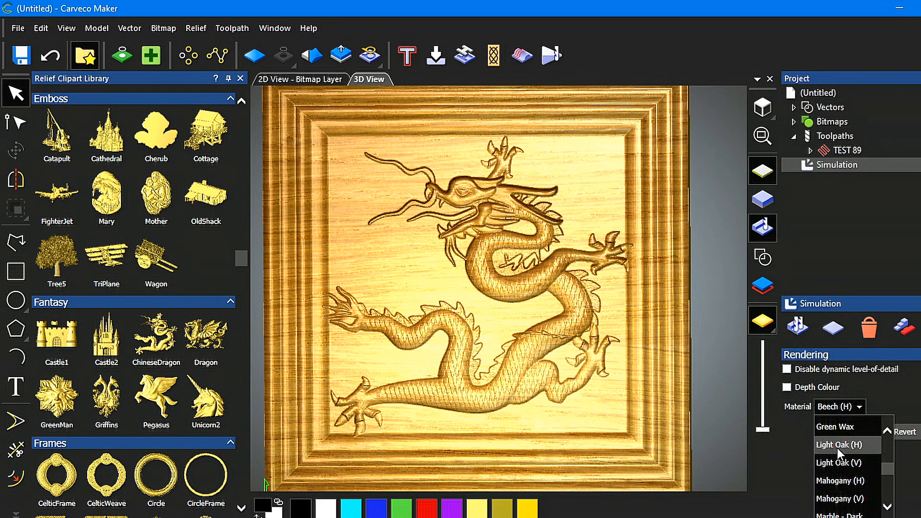
pyautogui.click(848, 444)
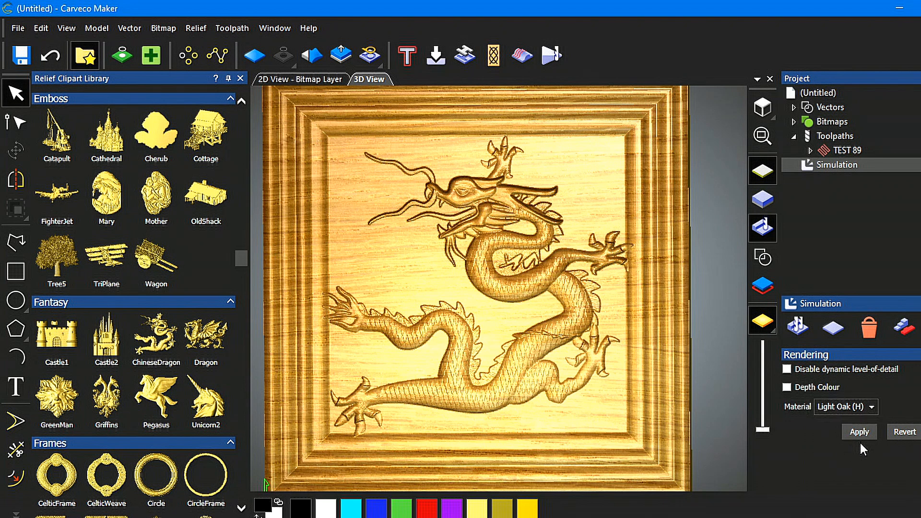
pyautogui.click(856, 432)
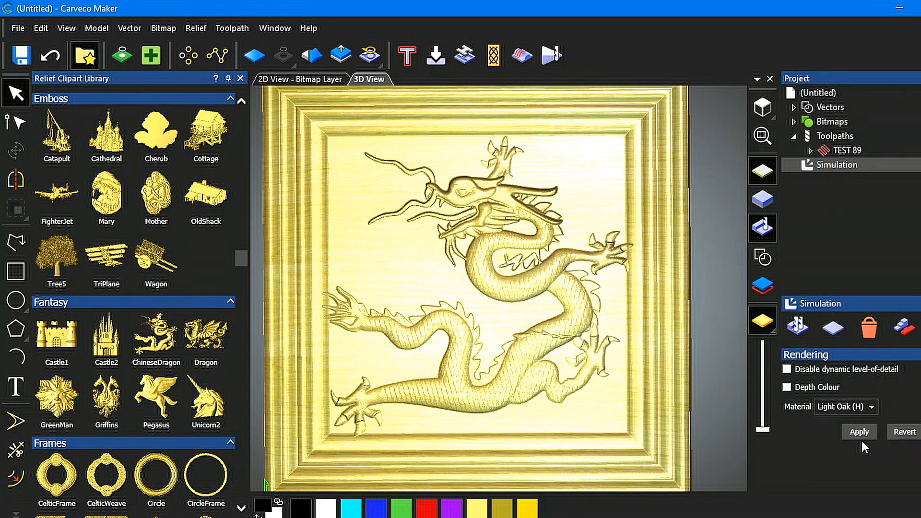
# - Render the simulated relief in the Bronze material and inspect it from a tilted angle
pyautogui.click(872, 407)
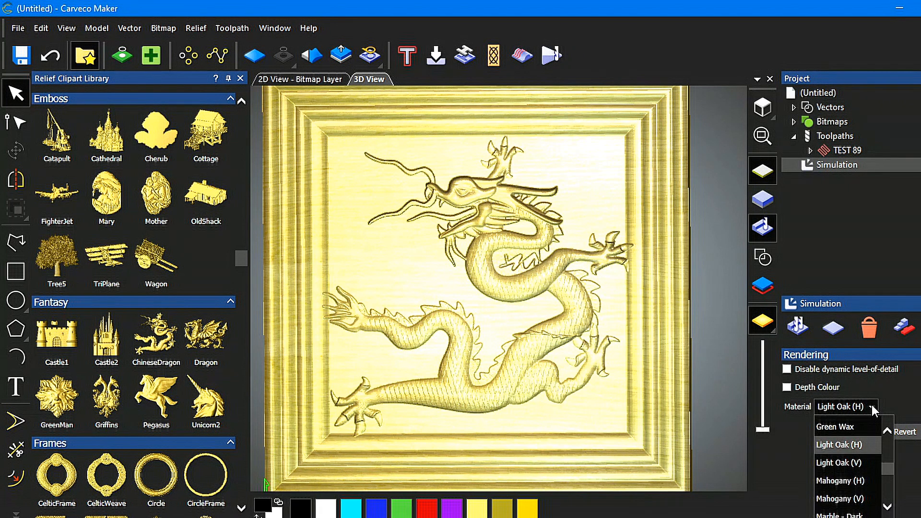
pyautogui.scroll(5, 854, 463)
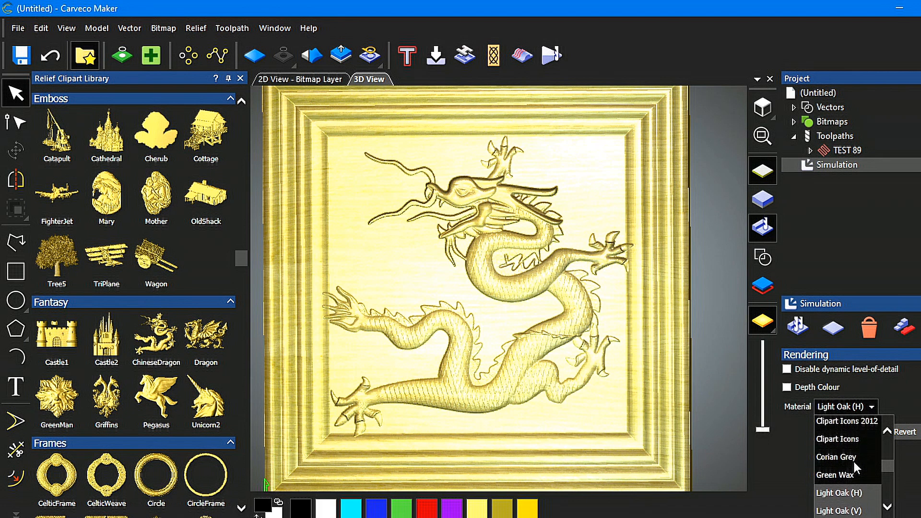
pyautogui.scroll(2, 854, 463)
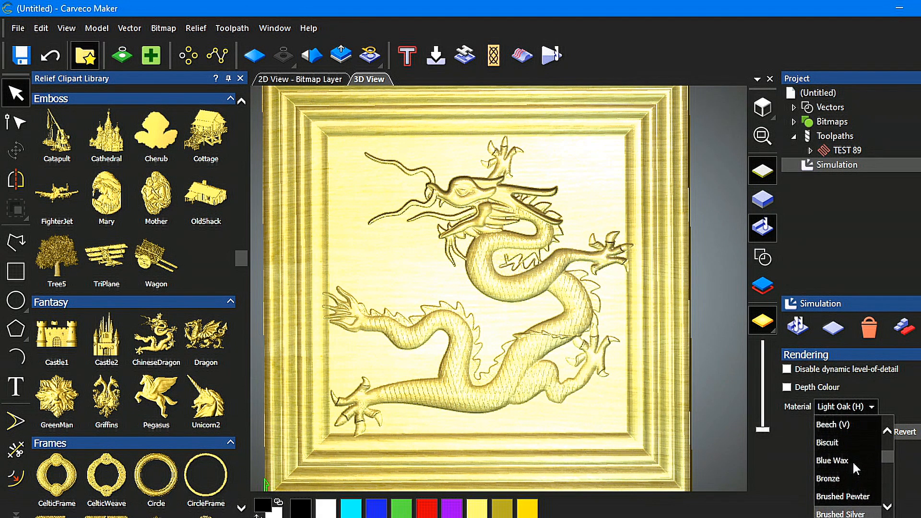
pyautogui.click(834, 462)
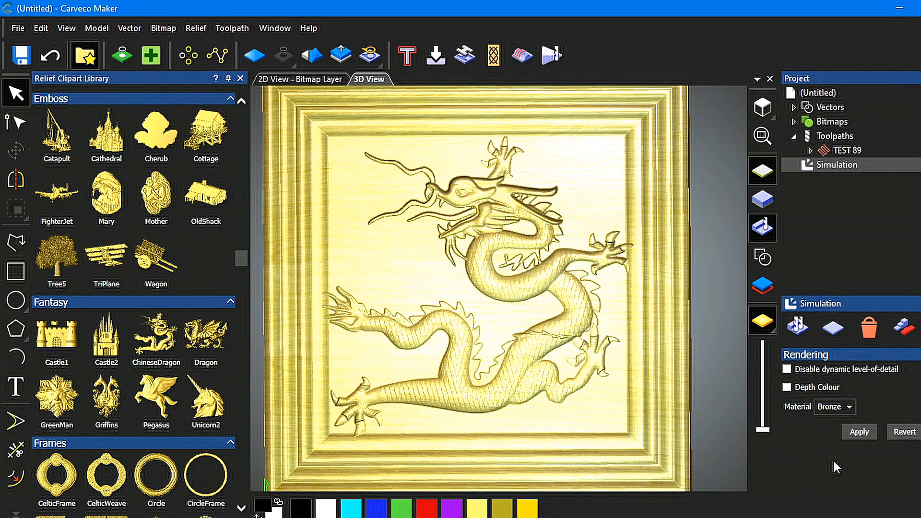
pyautogui.click(860, 432)
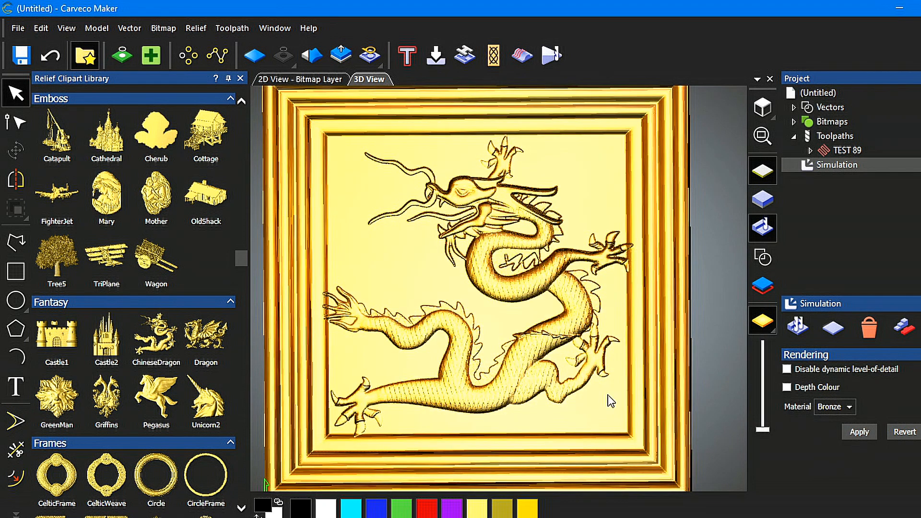
pyautogui.moveTo(545, 359); pyautogui.dragTo(560, 414)
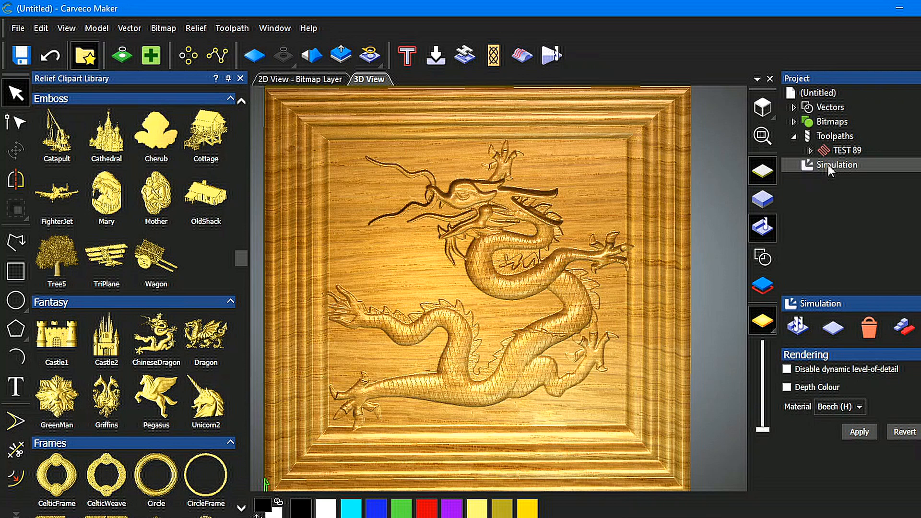
# - Start saving the toolpaths and exclude Ball Nose 2.0T mm Finishing, keeping only End Mill 12 mm Roughing in the save list
pyautogui.click(817, 137)
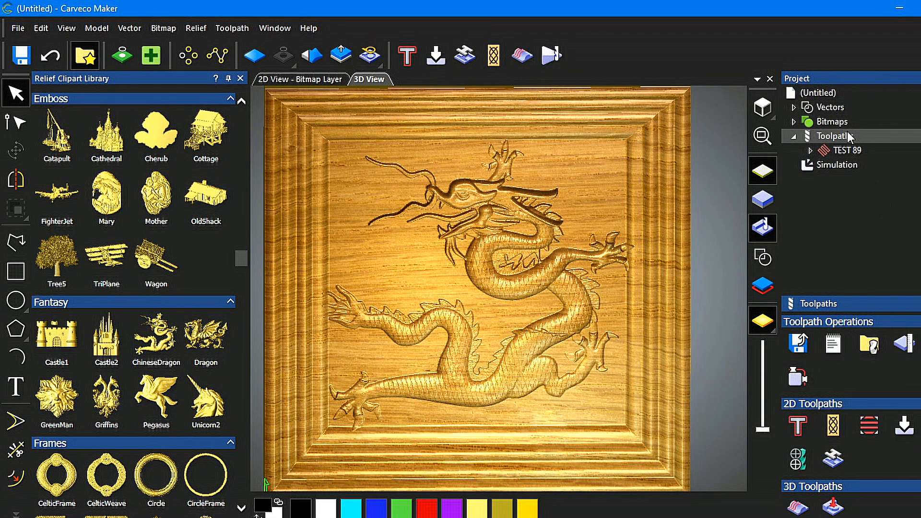
pyautogui.click(799, 342)
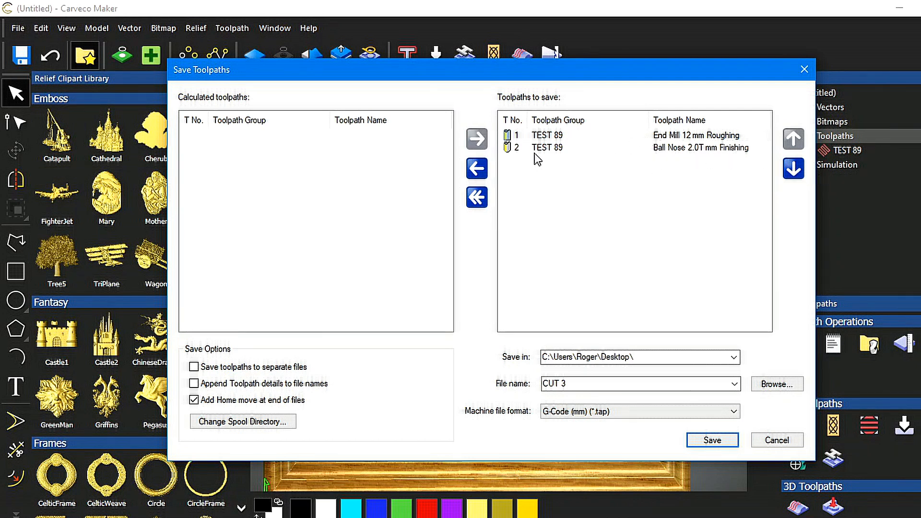
pyautogui.click(549, 148)
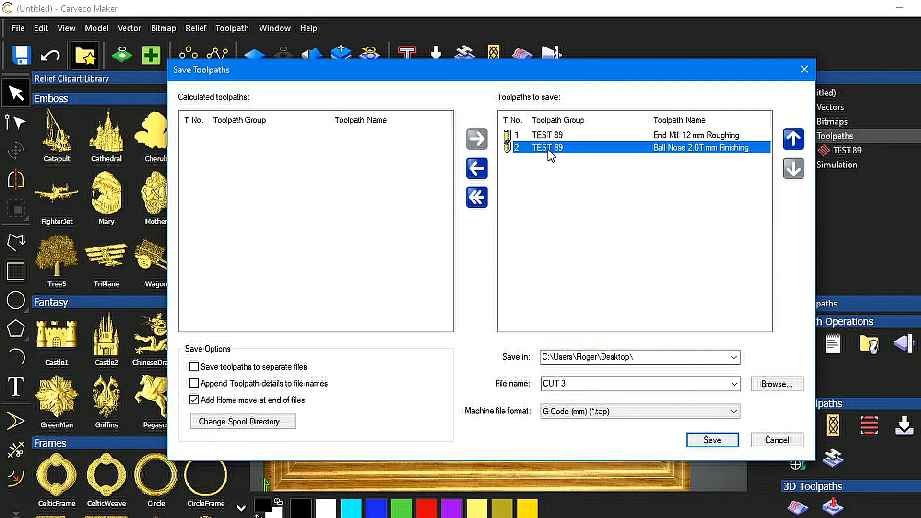
pyautogui.click(479, 169)
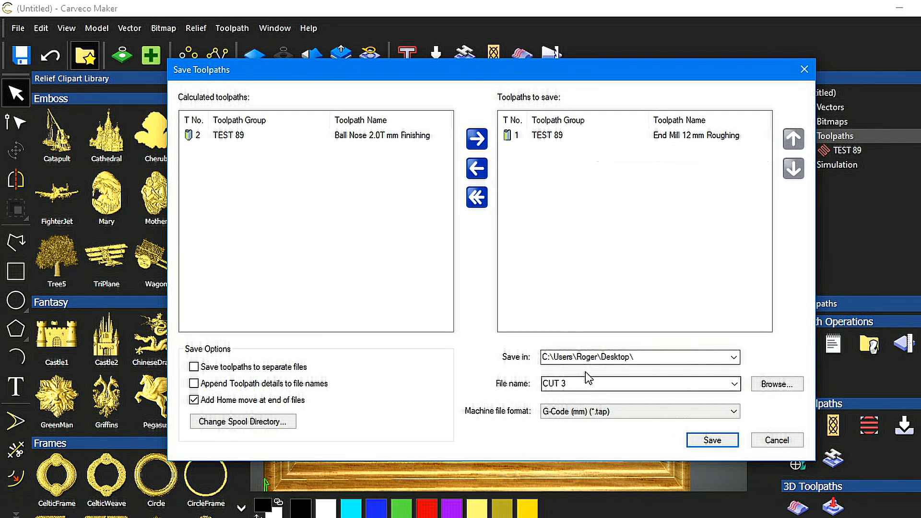
# - Name the roughing toolpath's output file CUT 1 12MM EMILL and keep the Desktop as its save location
pyautogui.click(572, 383)
pyautogui.click(572, 382)
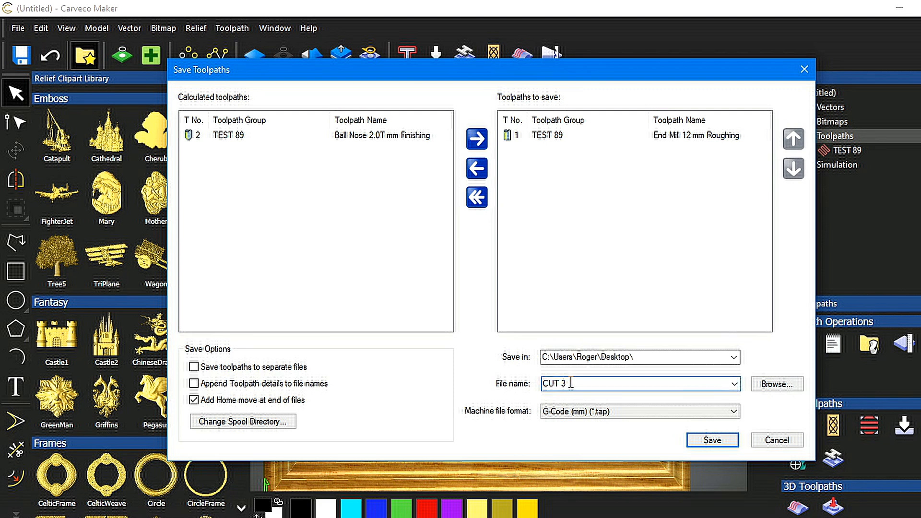
pyautogui.doubleClick(563, 383)
pyautogui.write('1 12MM EMILL')
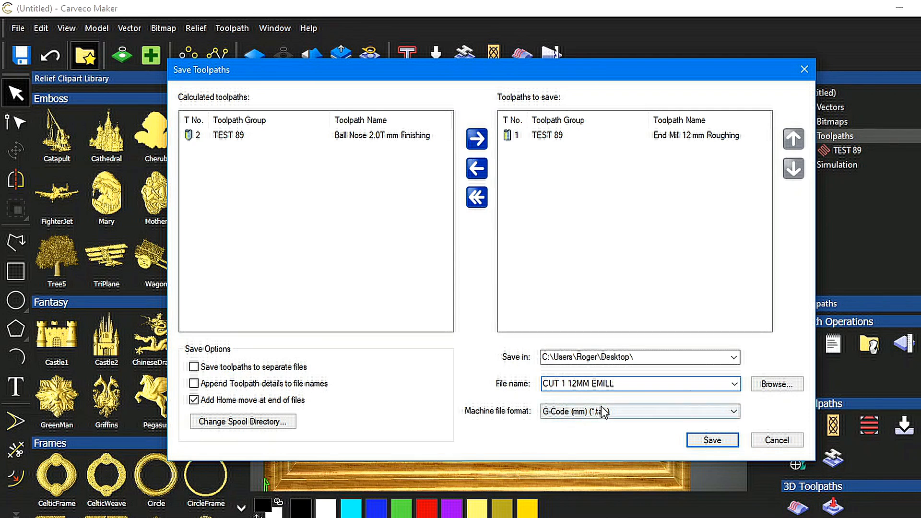
pyautogui.click(734, 357)
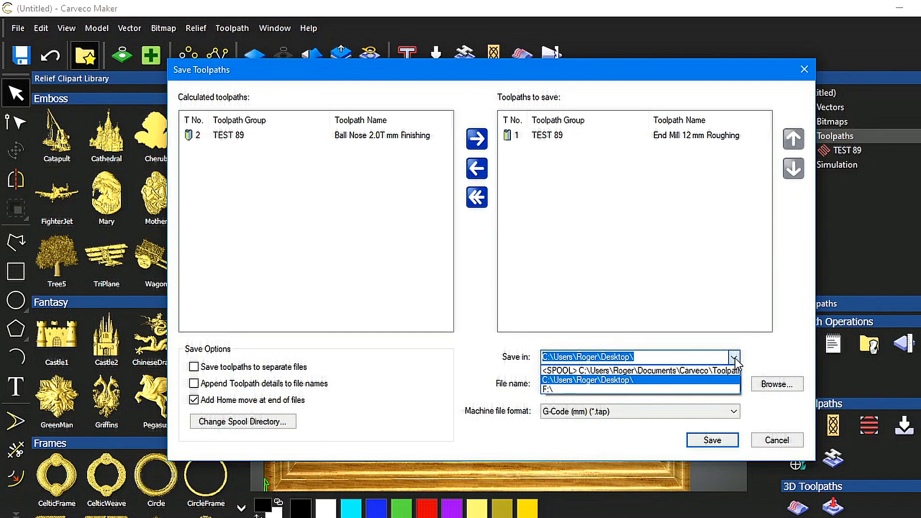
pyautogui.click(735, 359)
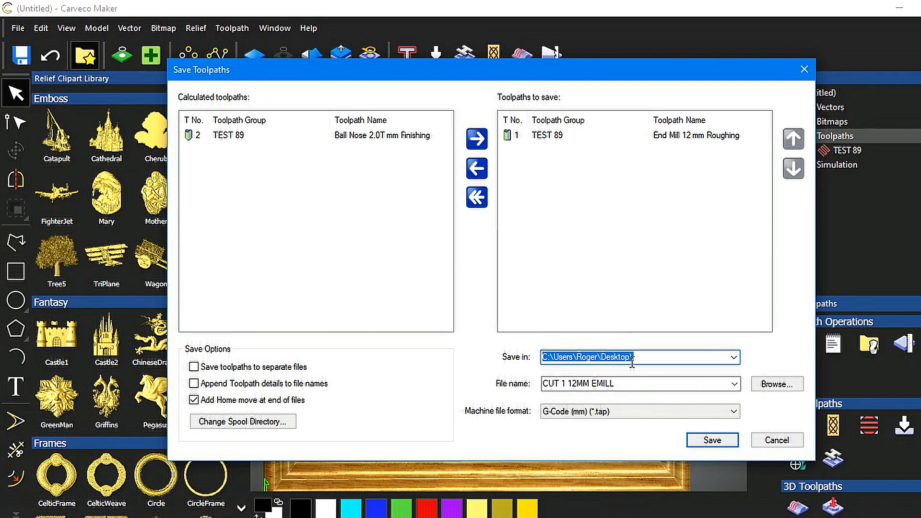
pyautogui.click(656, 357)
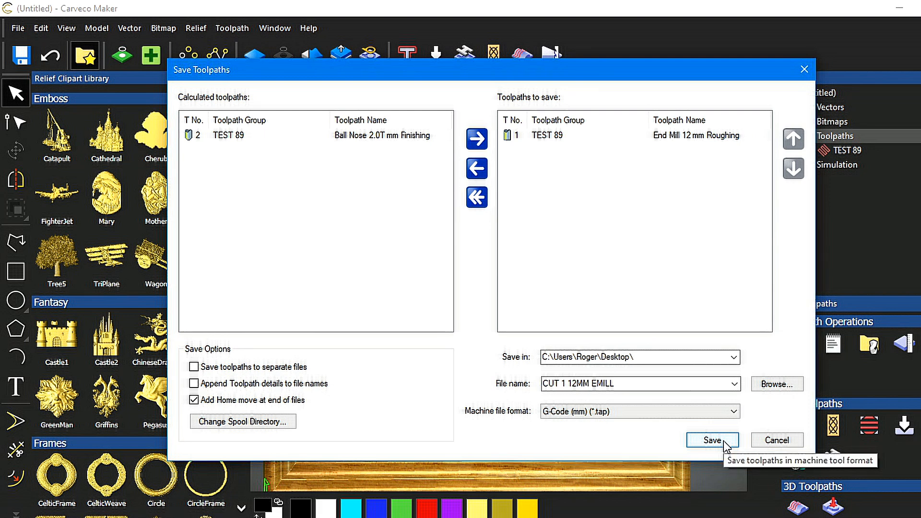
# - Replace End Mill 12 mm Roughing with Ball Nose 2.0T mm Finishing in the list of toolpaths to save
pyautogui.click(581, 134)
pyautogui.click(477, 169)
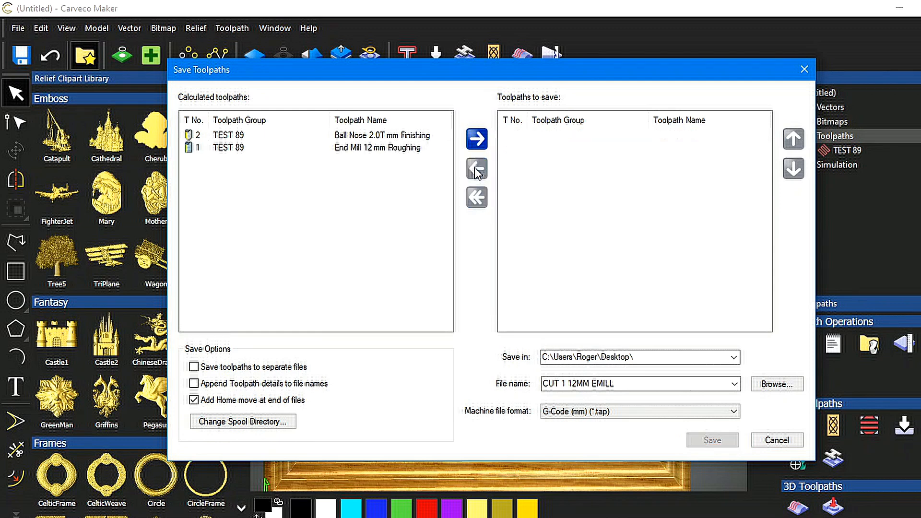
pyautogui.click(262, 135)
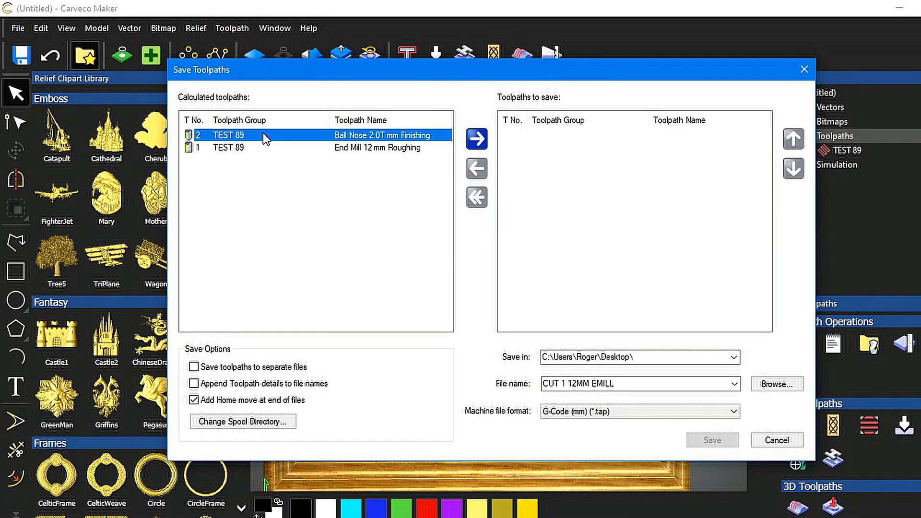
pyautogui.click(478, 139)
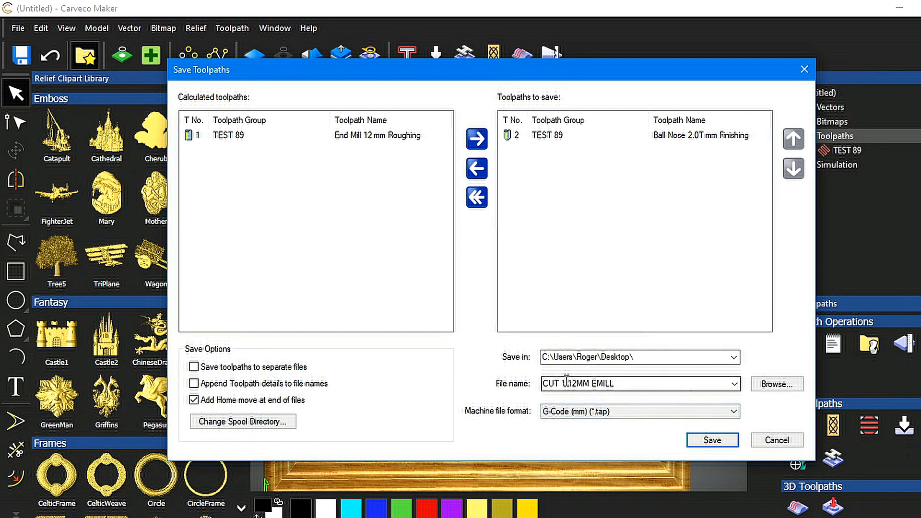
# - Save the finishing toolpath as CUT 2 2MM BALLMILL in G-Code (mm) format and close the save dialog
pyautogui.click(616, 382)
pyautogui.moveTo(619, 383); pyautogui.dragTo(562, 384)
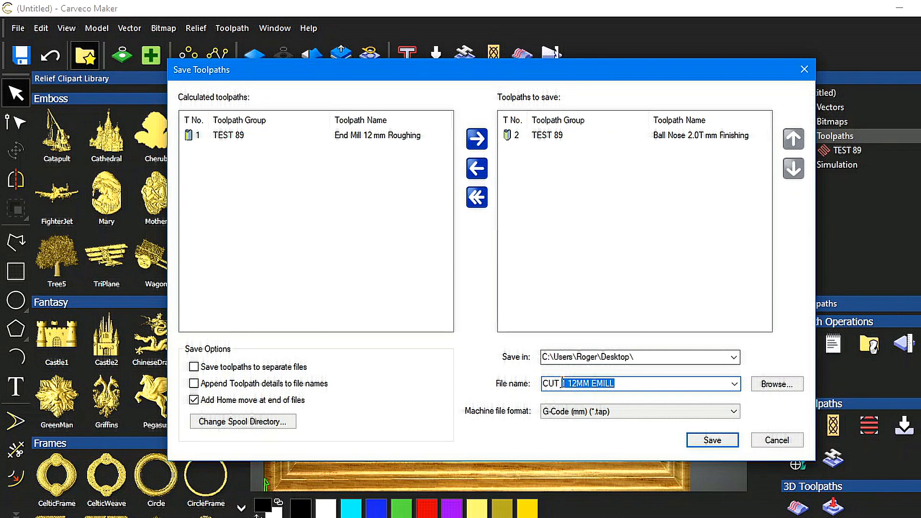
pyautogui.write('2 ')
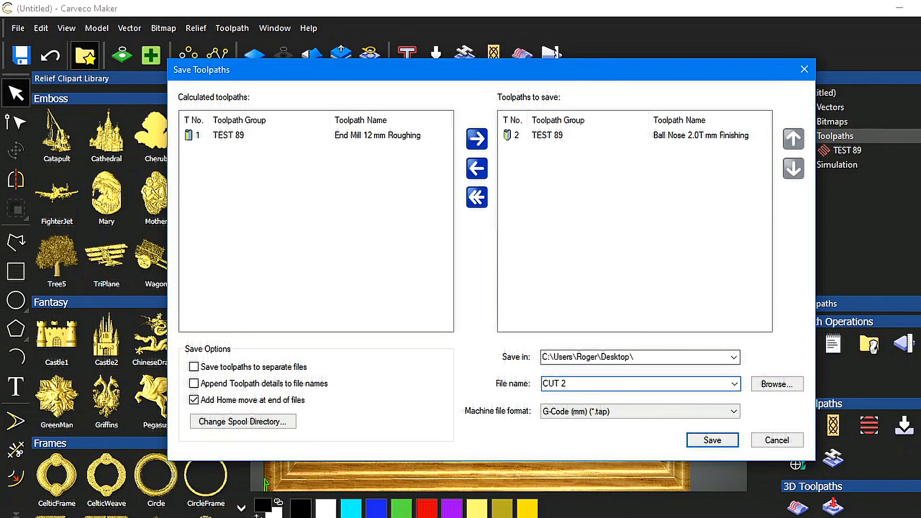
pyautogui.write('2MM BALLMILL')
pyautogui.click(717, 442)
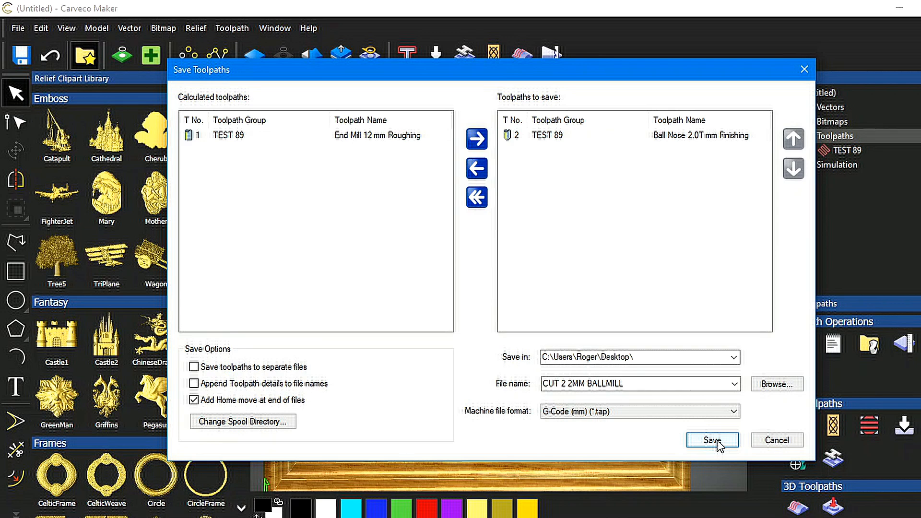
pyautogui.click(788, 441)
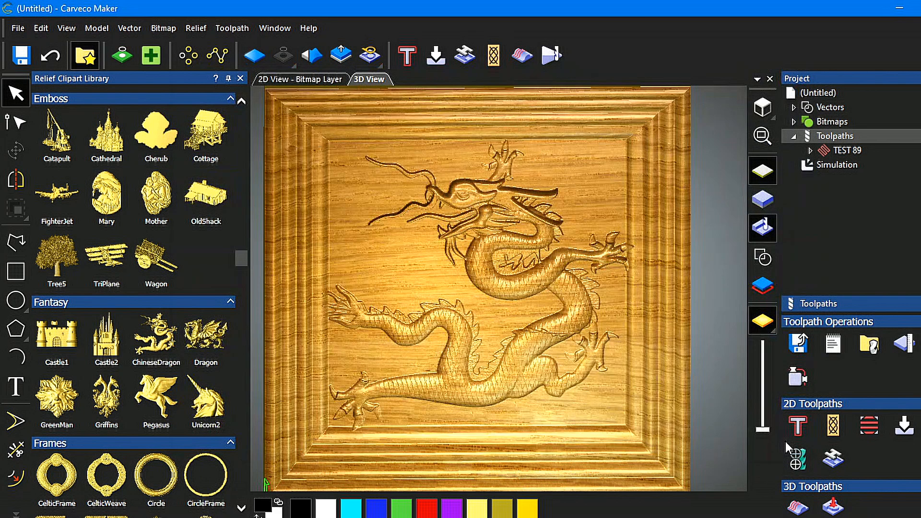